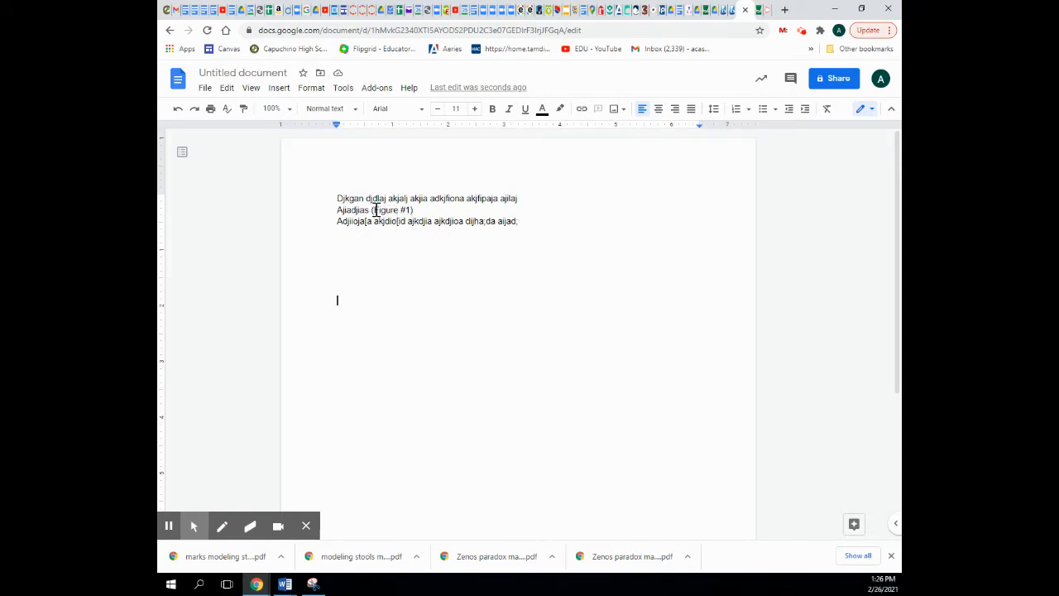
Step: Place the text cursor on the blank line below the paragraph and switch to the Desmos graph of y = 2x − 1
drag(373, 209, 411, 210)
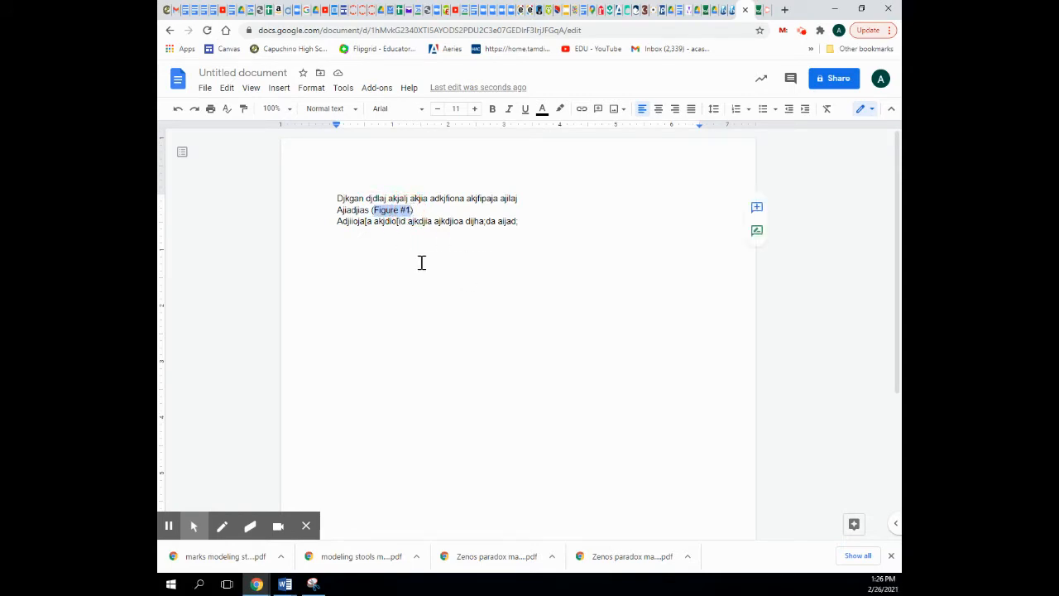
click(426, 243)
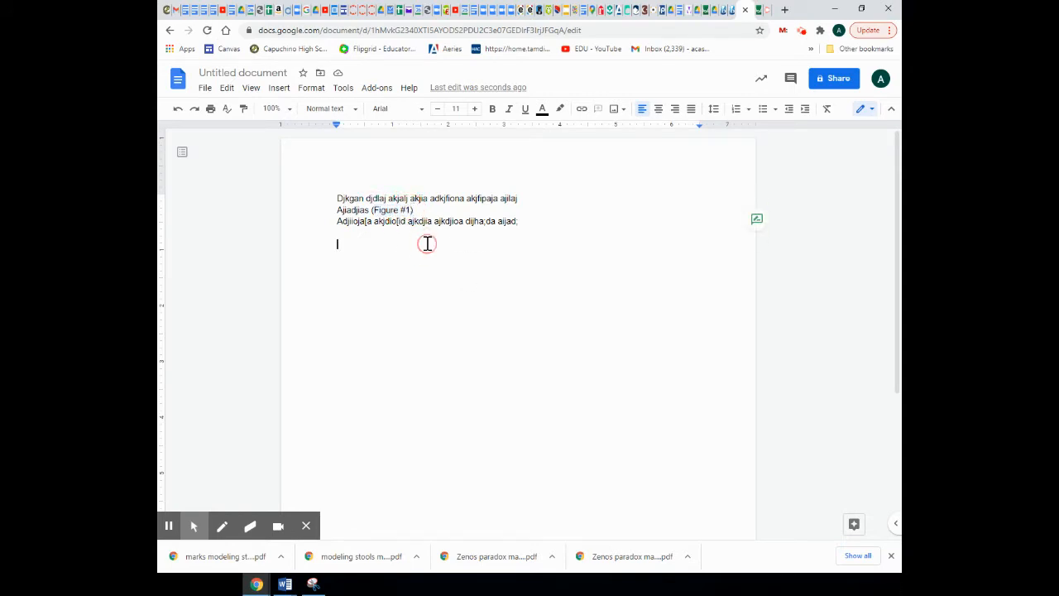
click(759, 11)
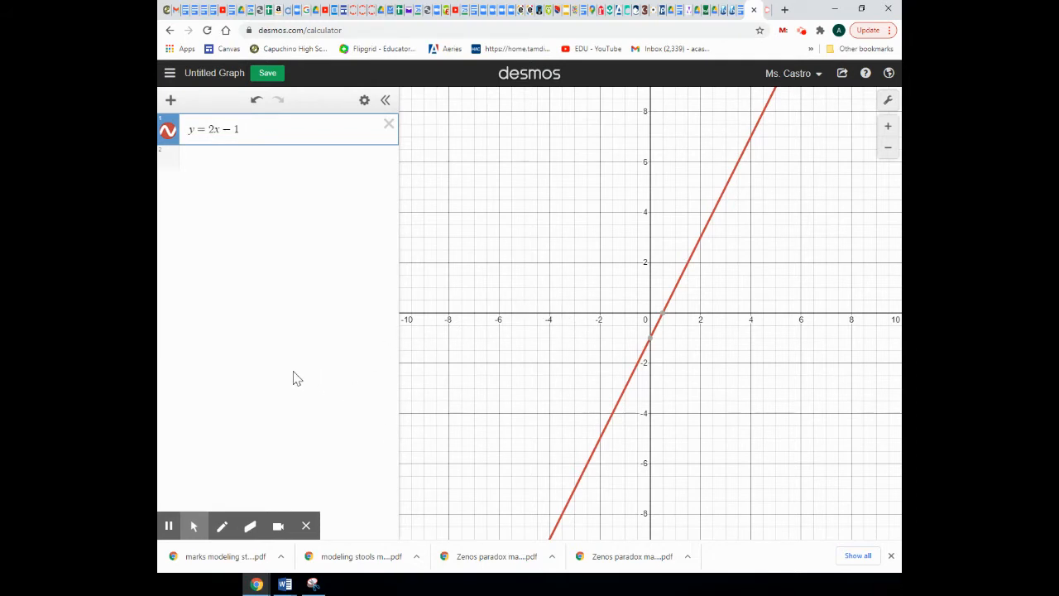
Step: Capture the part of the graph around the origin, about −4 to 4 on both axes, with the Snipping Tool
click(312, 584)
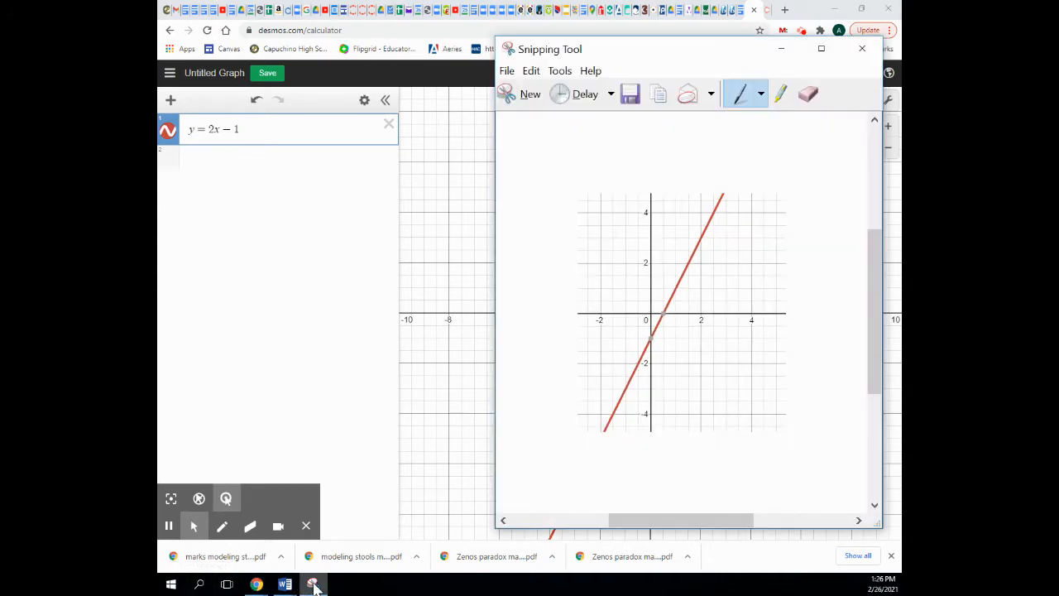
click(200, 584)
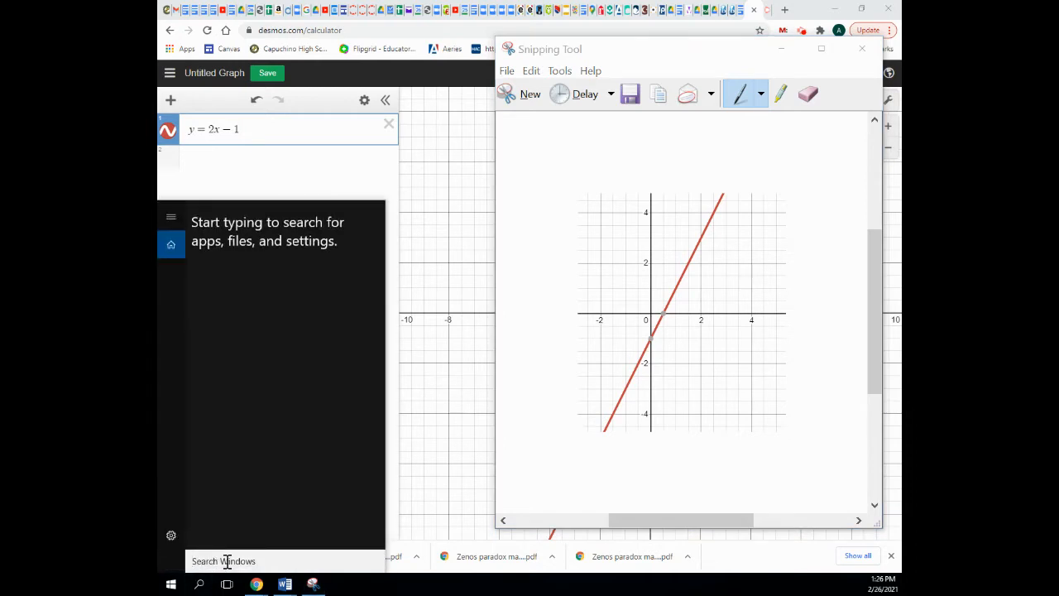
text(snip)
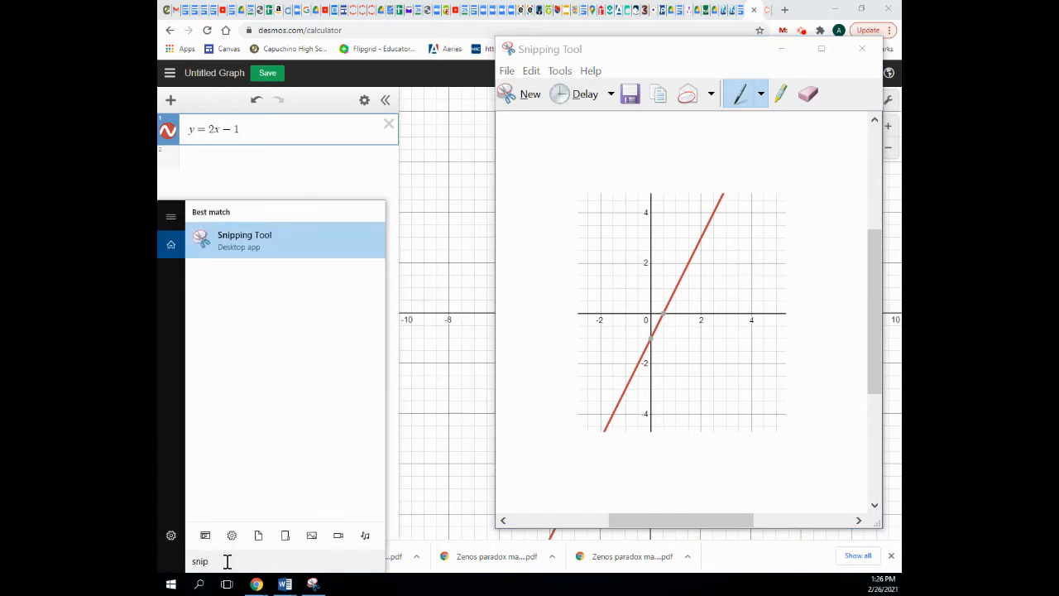
click(255, 242)
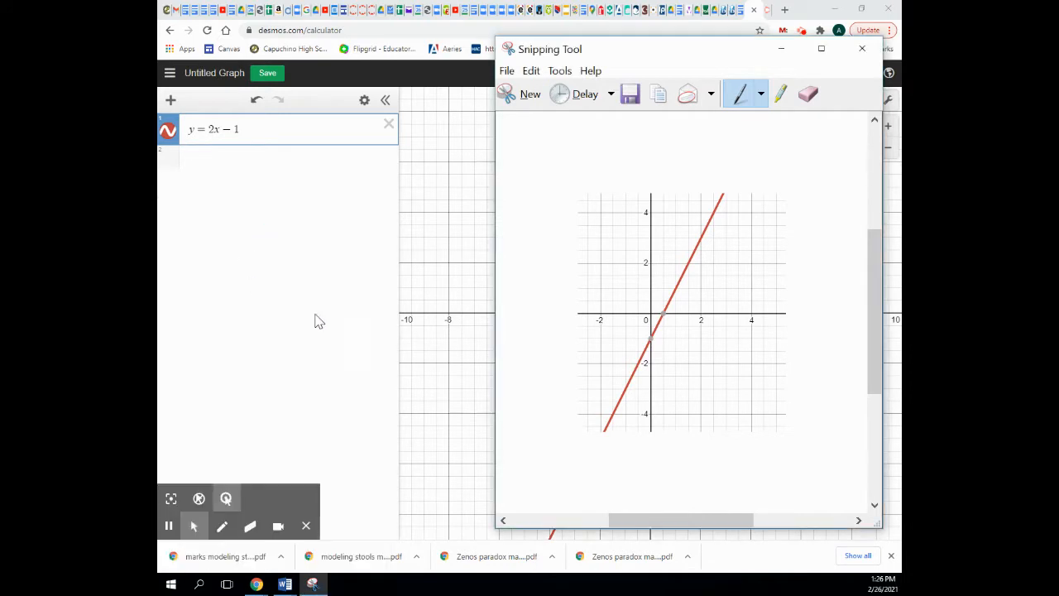
click(531, 96)
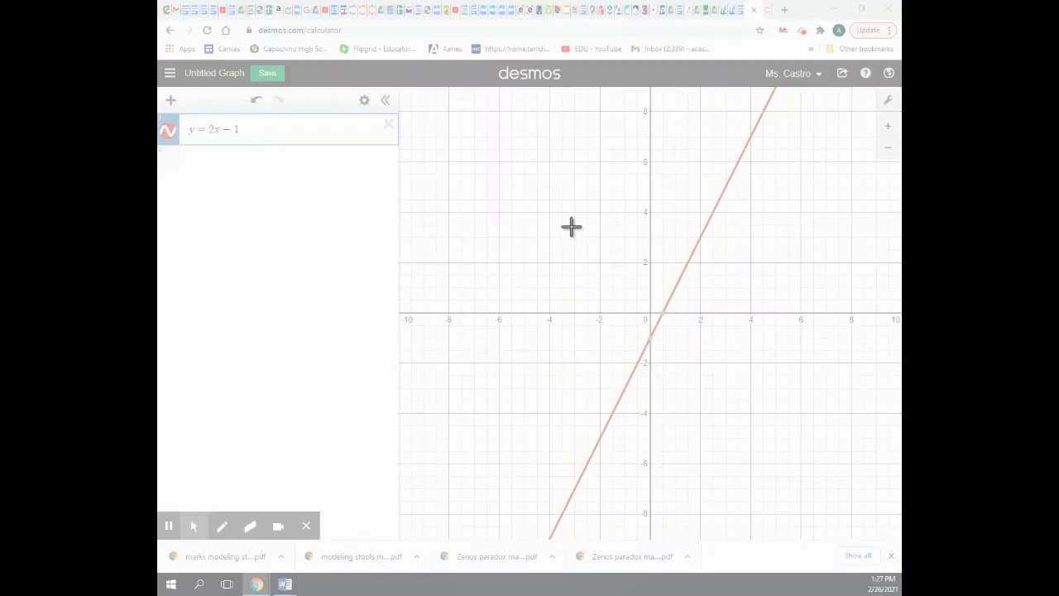
drag(544, 208, 756, 421)
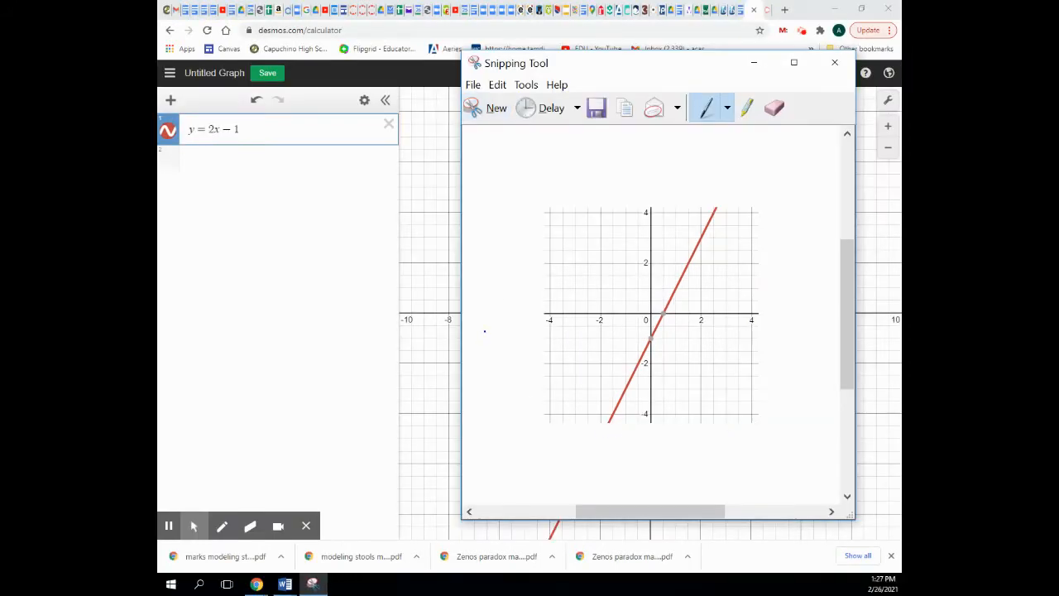
Step: Paste the graph snip below the paragraph in the Google Docs document and shrink it to about 3.3 inches wide
click(742, 12)
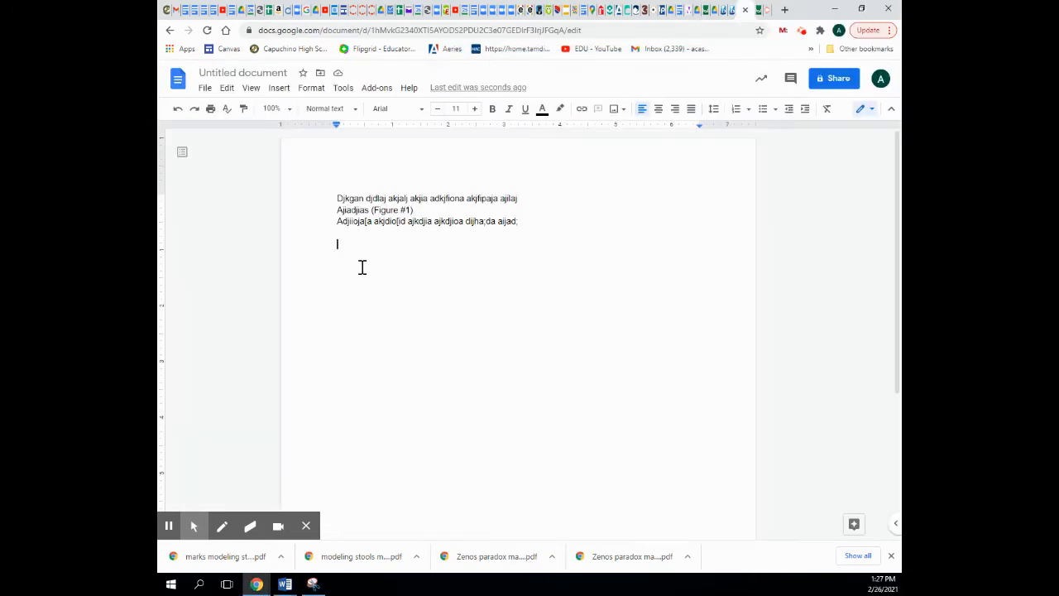
key(ctrl+v)
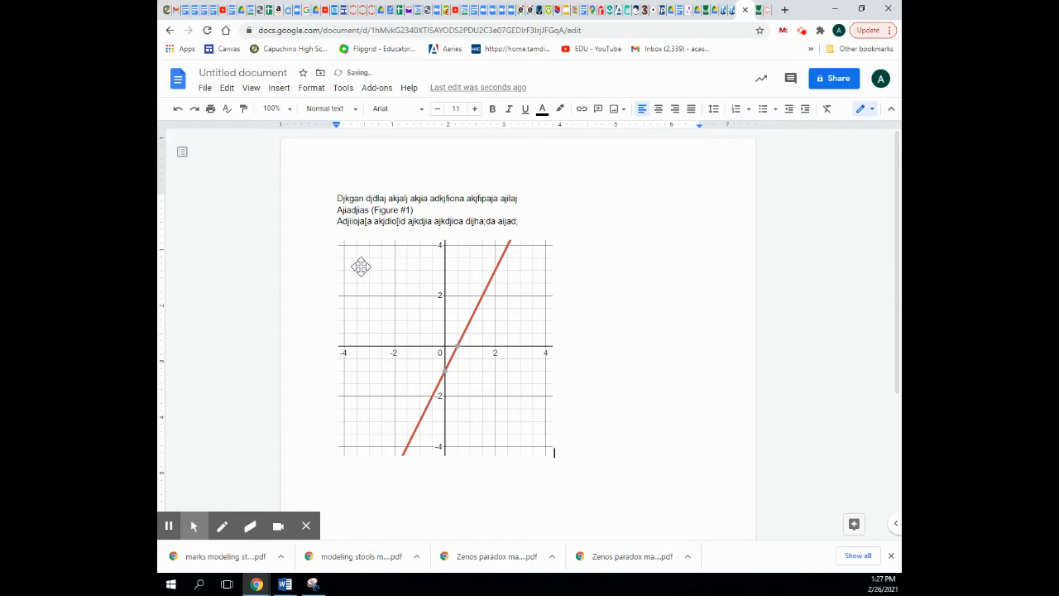
click(401, 304)
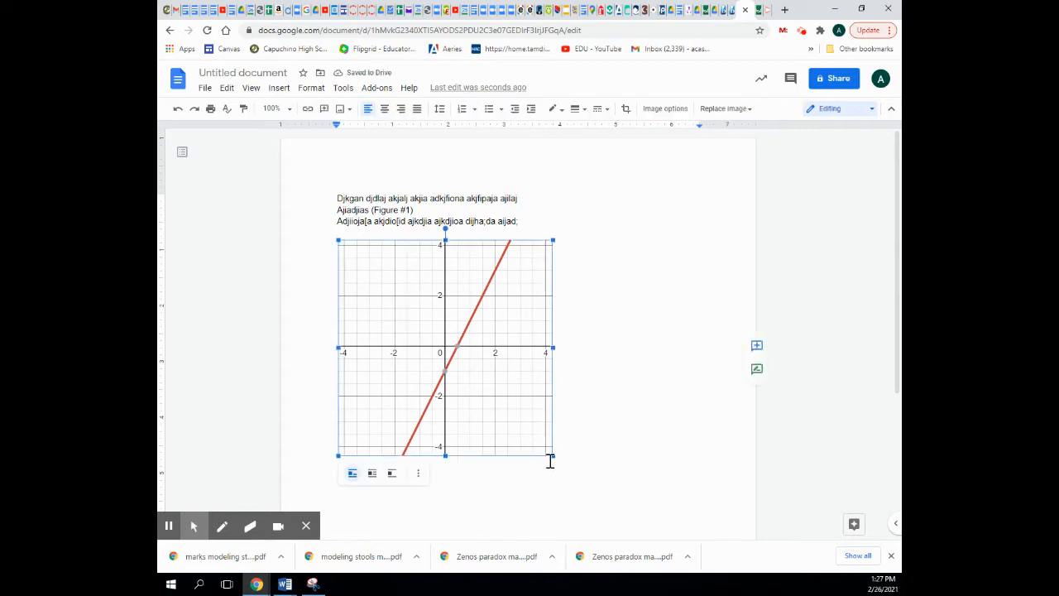
drag(553, 457, 511, 428)
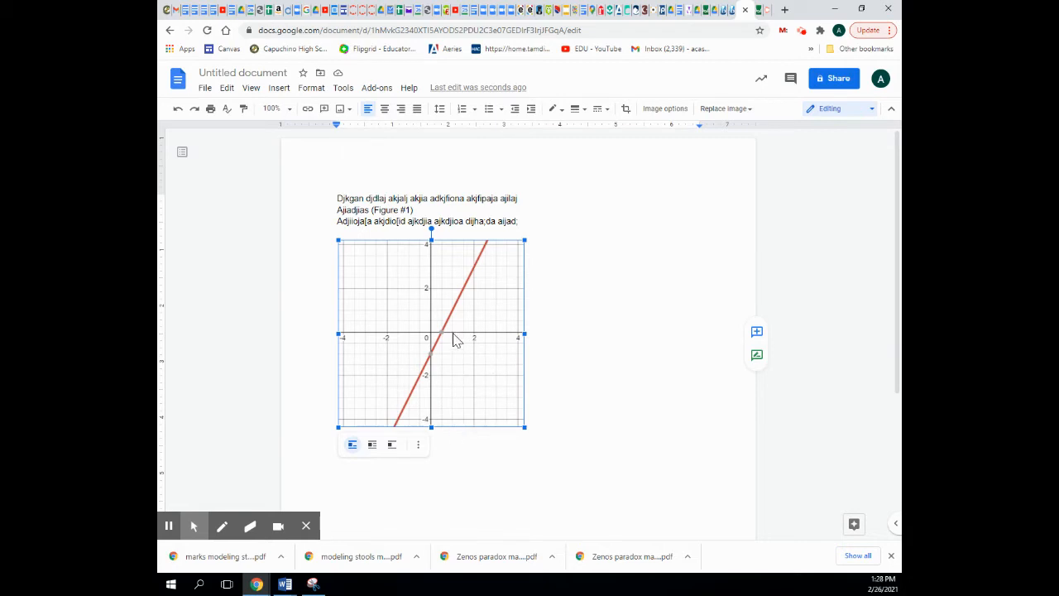
Step: Try to move the inline graph image toward the right side of the page
drag(461, 367, 595, 298)
drag(435, 315, 635, 307)
click(608, 430)
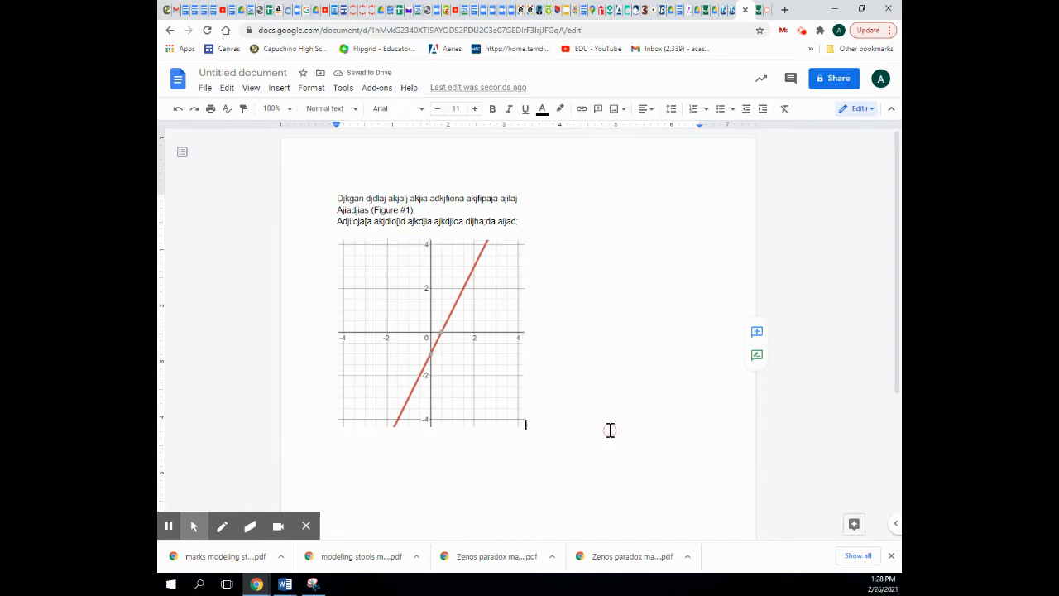
Step: Set the graph image to Wrap text and position it at the left margin directly below the paragraph
click(395, 331)
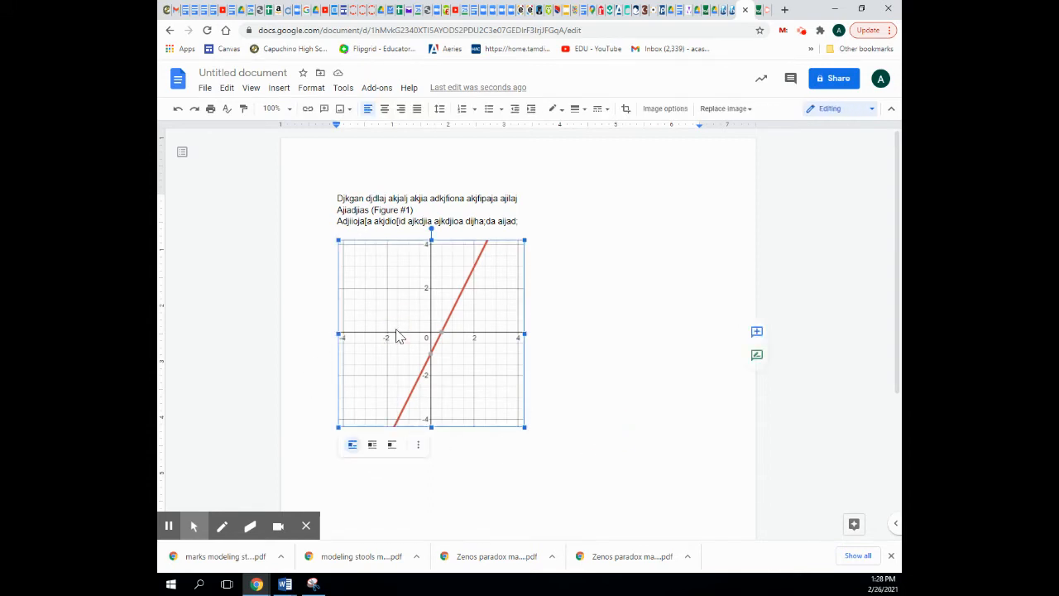
click(372, 445)
drag(385, 371, 434, 324)
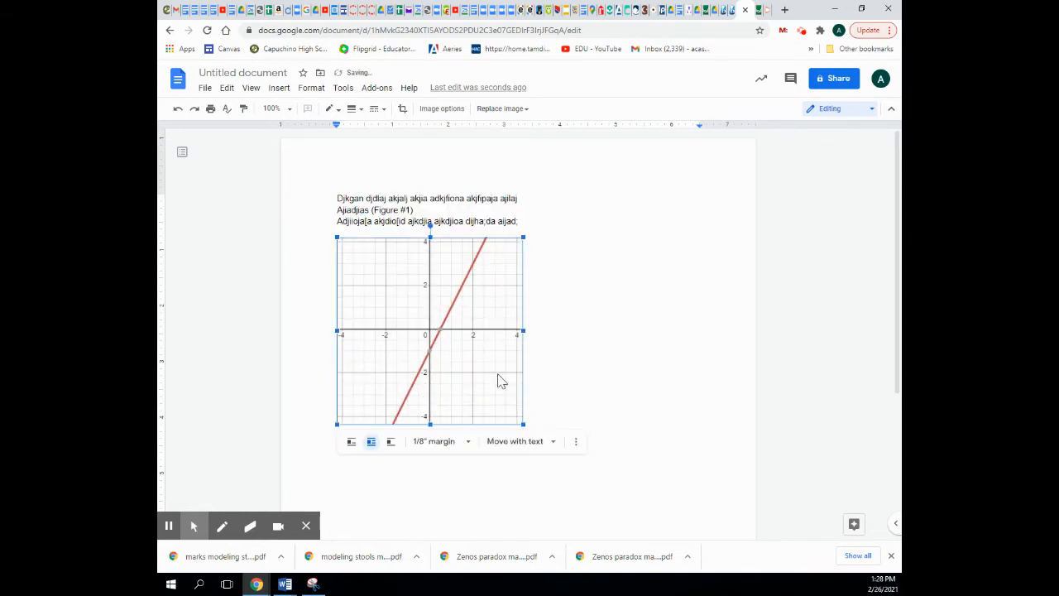
click(601, 334)
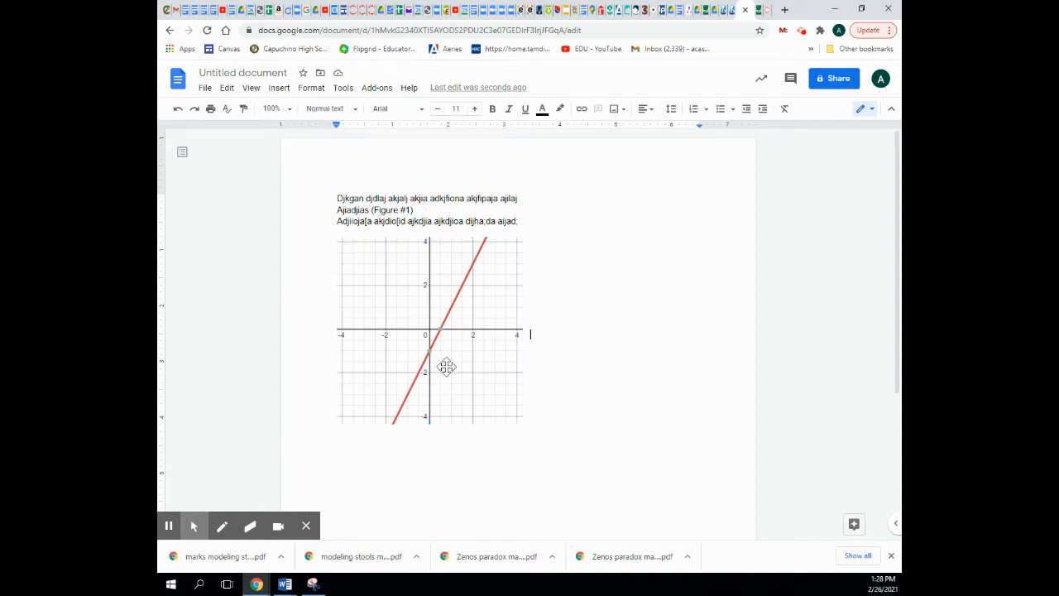
Step: Start a new drawing in the document and add a text box reading "Figure #1"
click(279, 90)
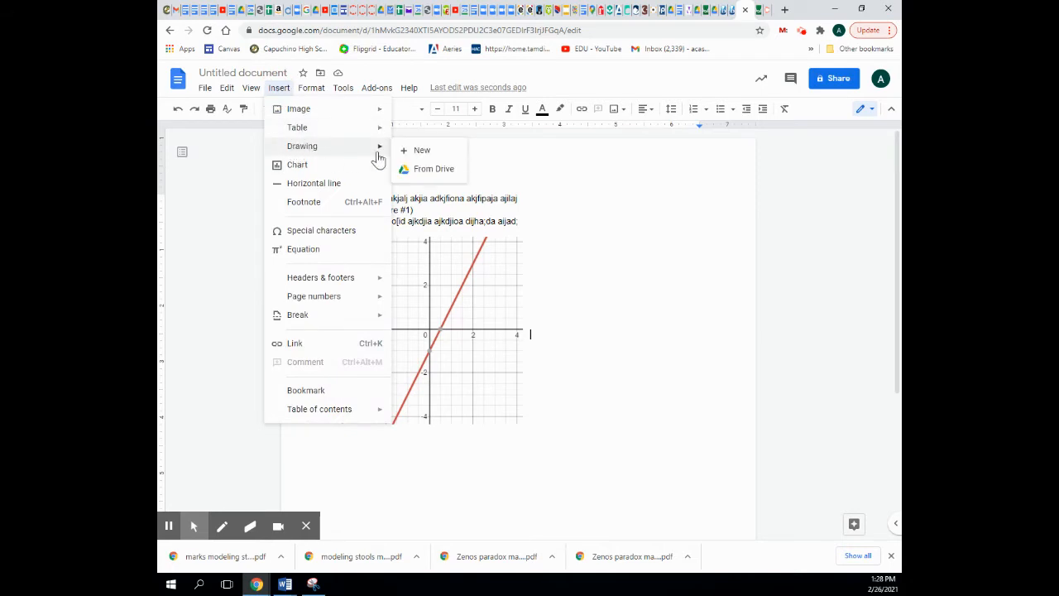
click(419, 152)
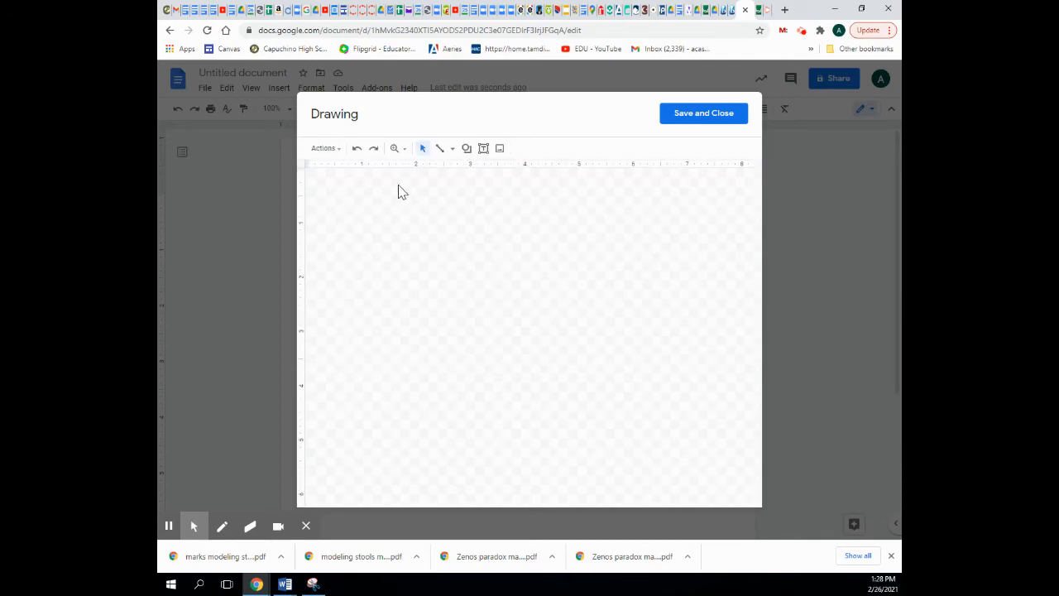
click(483, 148)
drag(328, 182, 467, 204)
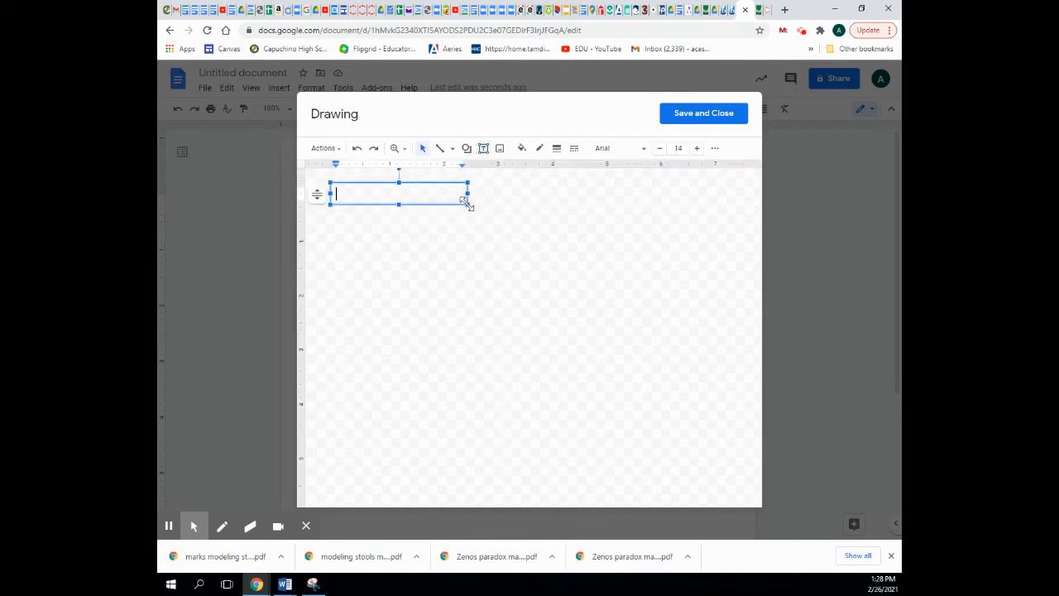
text(F)
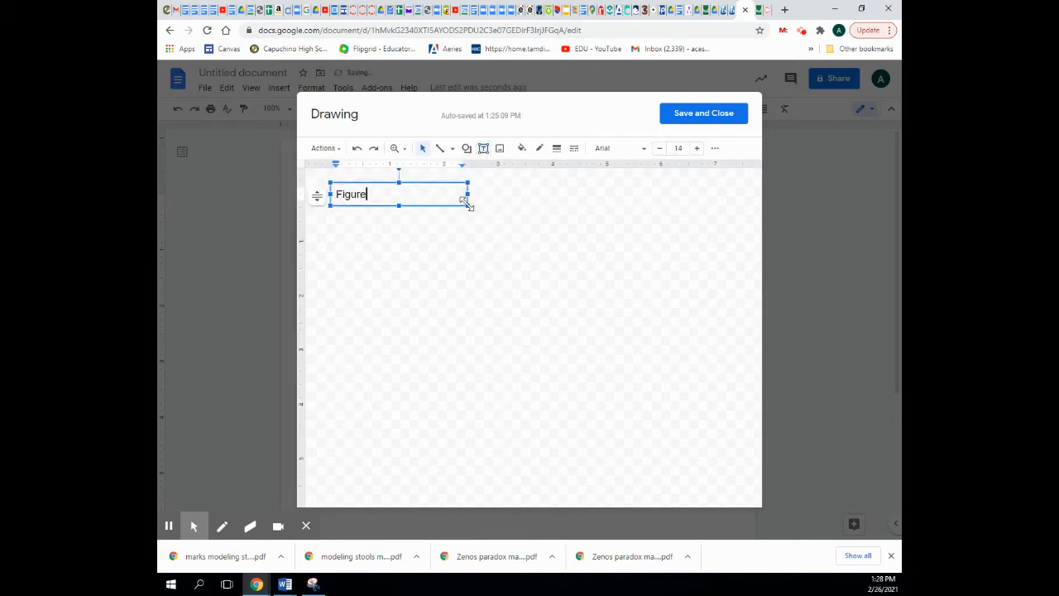
text(igure #1)
Step: Format the "Figure #1" text as Times New Roman, size 12, and save the drawing into the document
drag(395, 196, 310, 196)
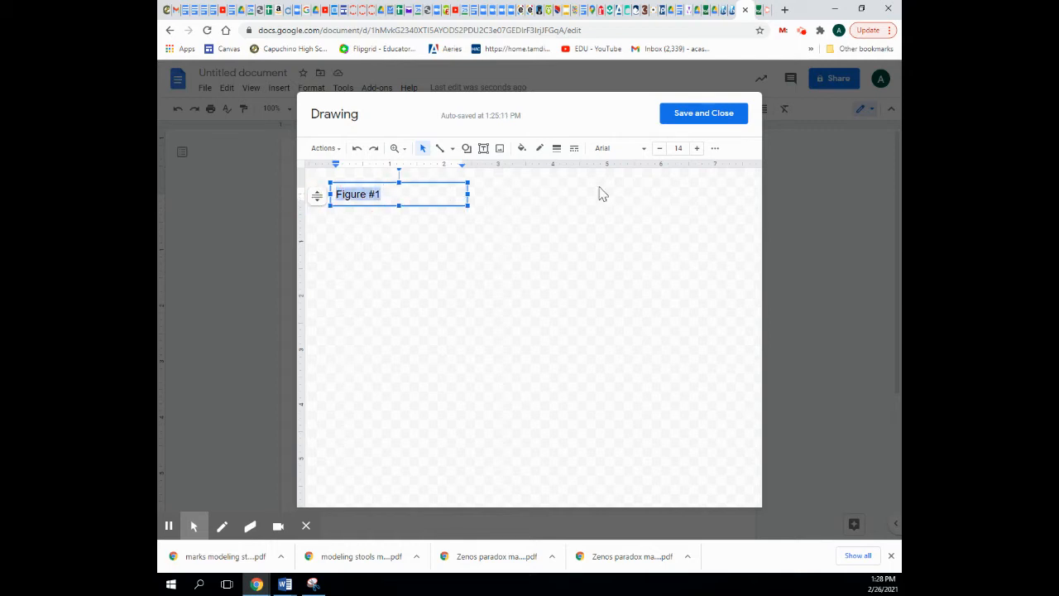
click(642, 149)
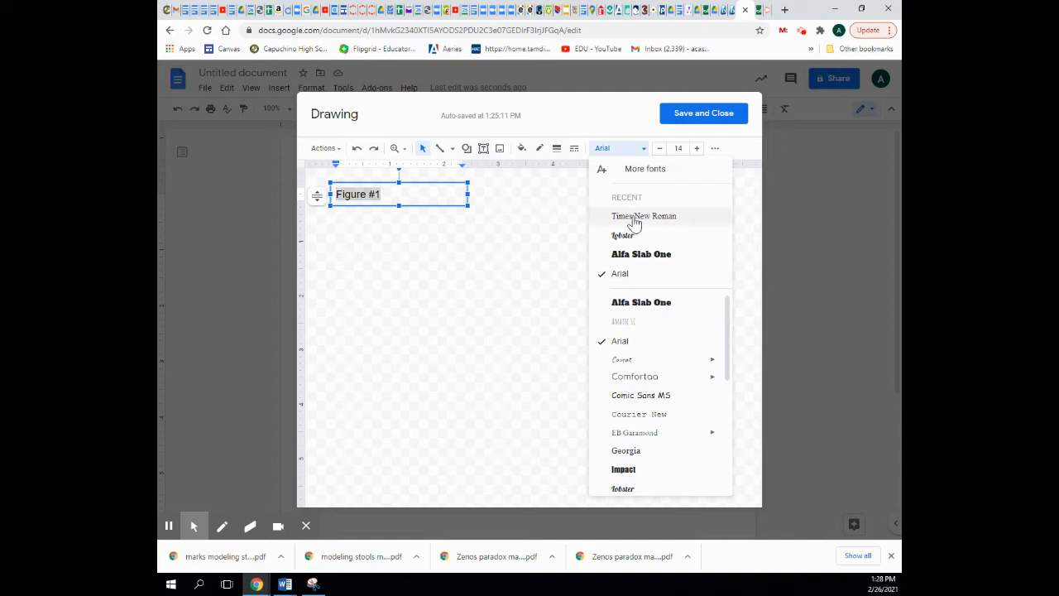
click(633, 217)
click(659, 148)
click(659, 148)
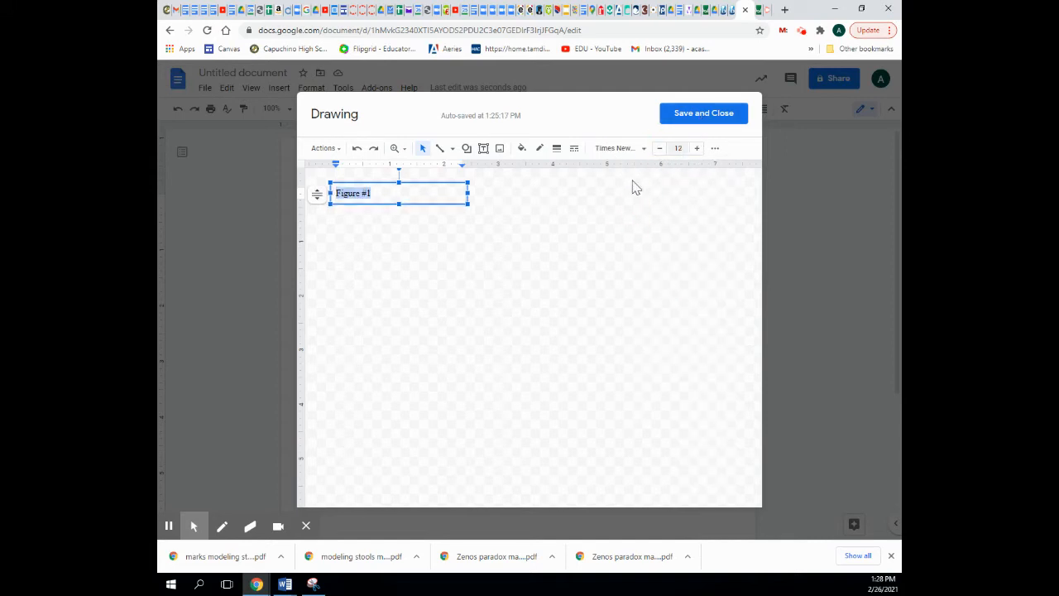
click(723, 120)
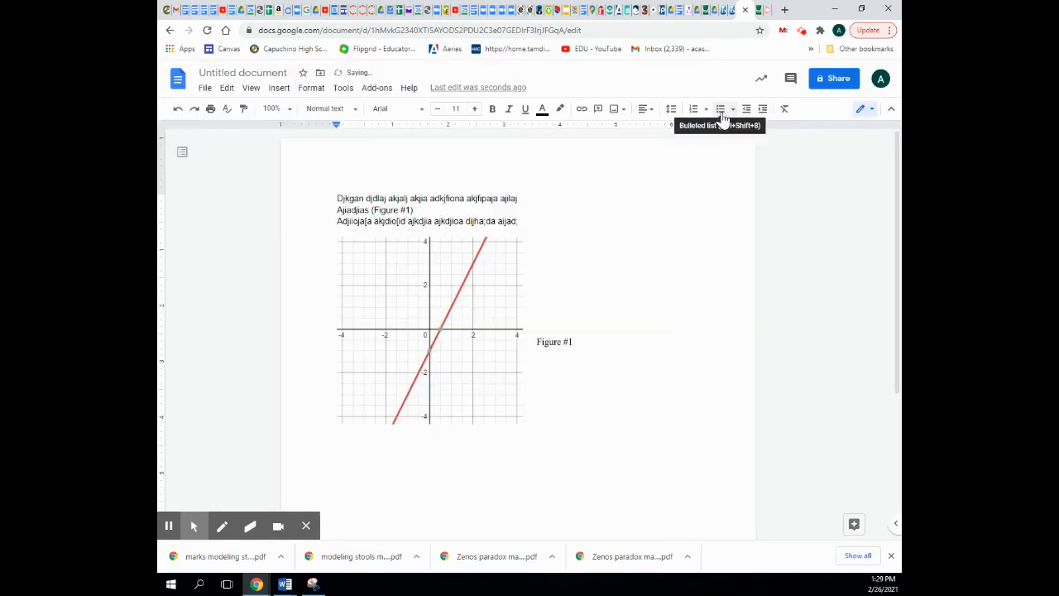
Step: Set the "Figure #1" caption drawing to Wrap text and move it directly beneath the graph so its text is centred
click(559, 347)
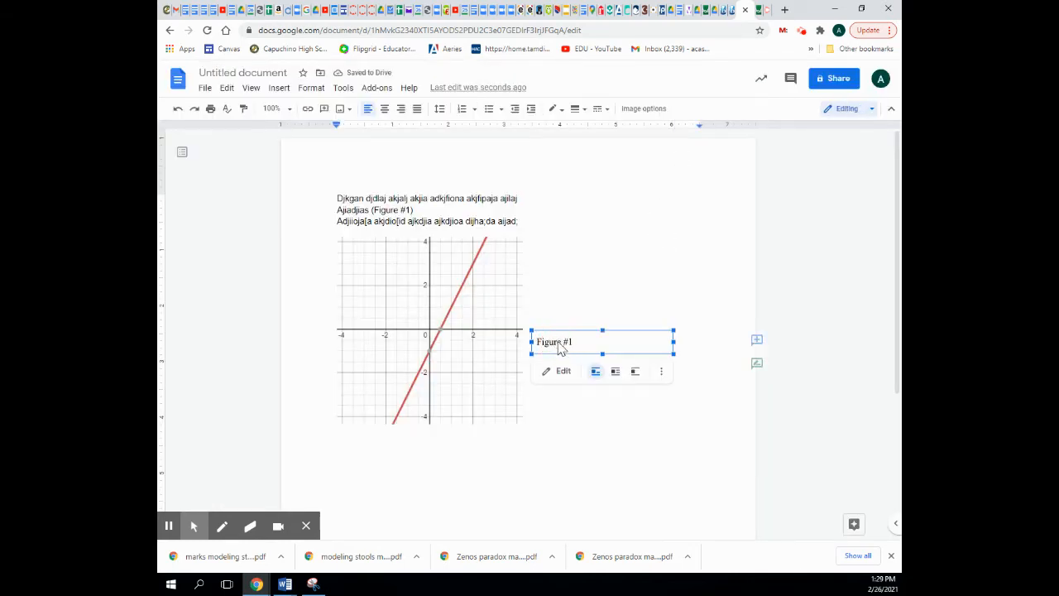
mouse_move(560, 347)
mouse_down()
mouse_move(595, 246)
mouse_move(568, 344)
mouse_move(501, 350)
mouse_up()
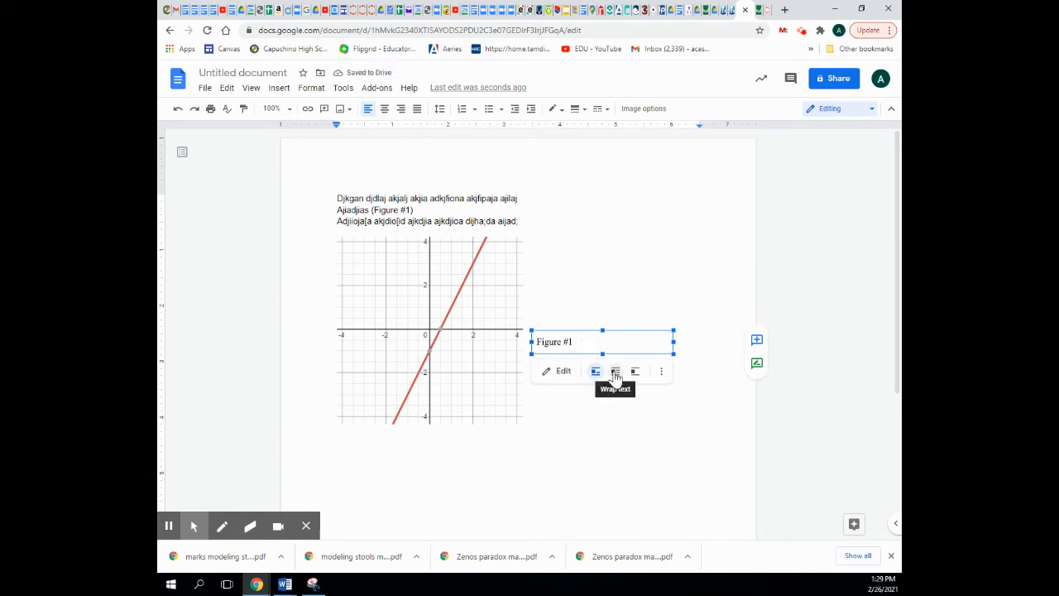
click(615, 372)
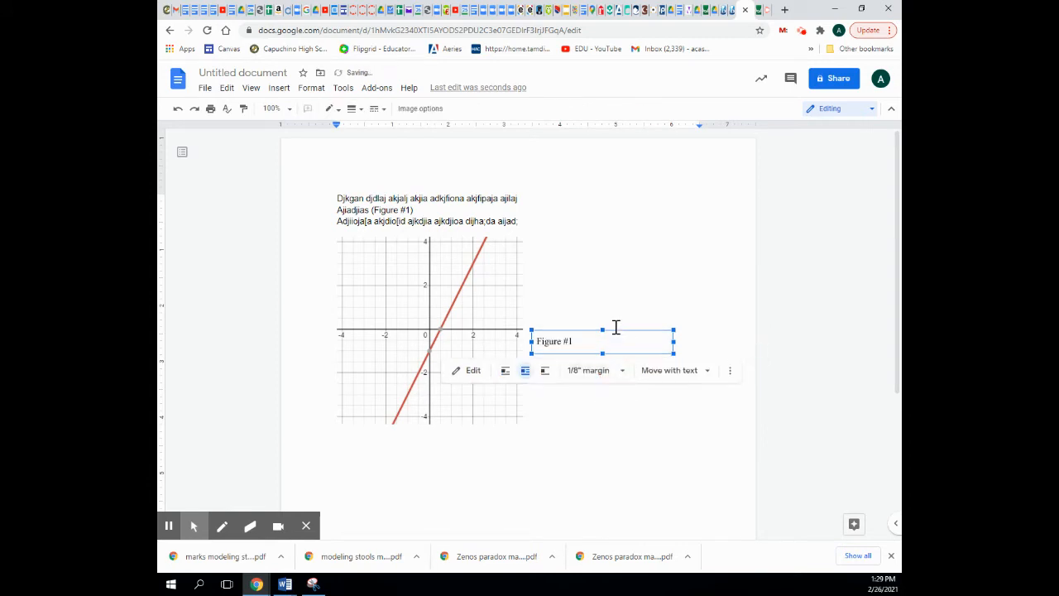
mouse_move(616, 341)
mouse_down()
mouse_move(575, 380)
mouse_move(492, 393)
mouse_move(460, 283)
mouse_move(431, 257)
mouse_up()
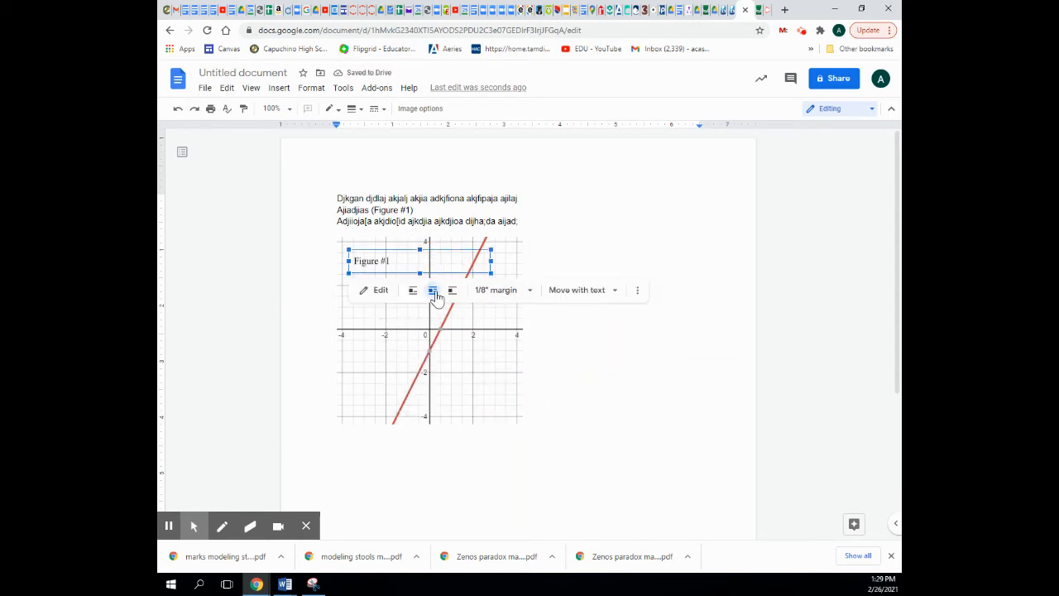
mouse_move(440, 263)
mouse_down()
mouse_move(442, 367)
mouse_move(479, 437)
mouse_move(497, 440)
mouse_up()
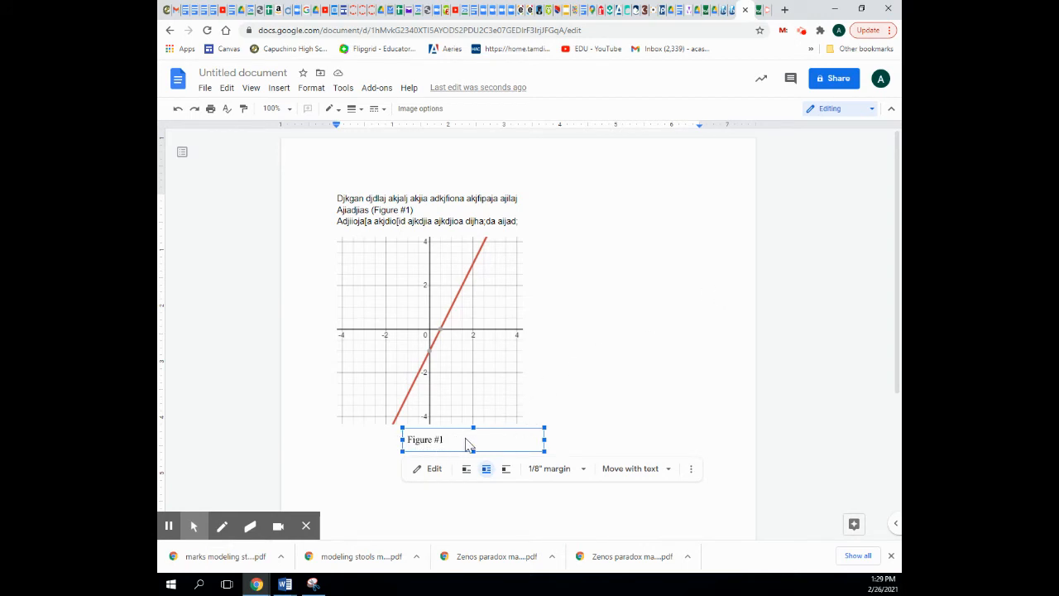
mouse_move(475, 439)
mouse_down()
mouse_move(395, 437)
mouse_move(460, 438)
mouse_up()
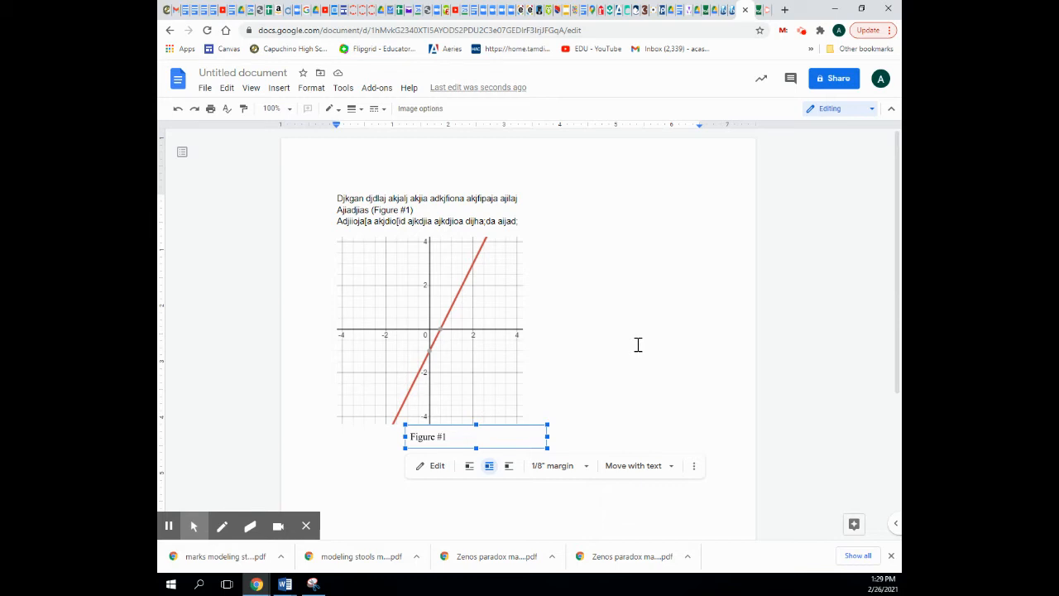
Step: Place the text cursor beside the graph and open the Hypatia Create add-on's Insert/Edit Math editor
click(599, 318)
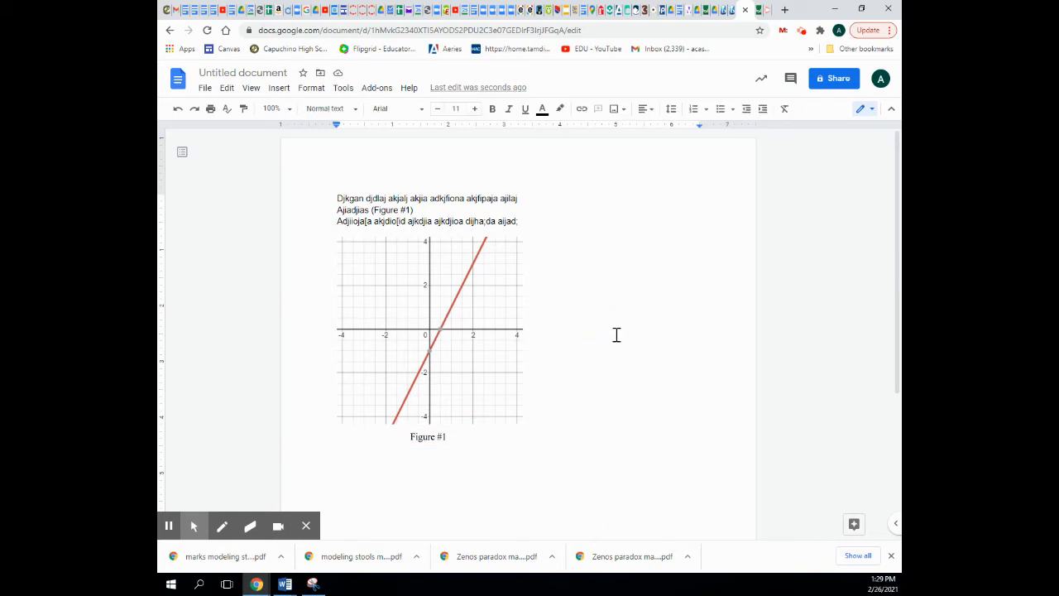
click(376, 90)
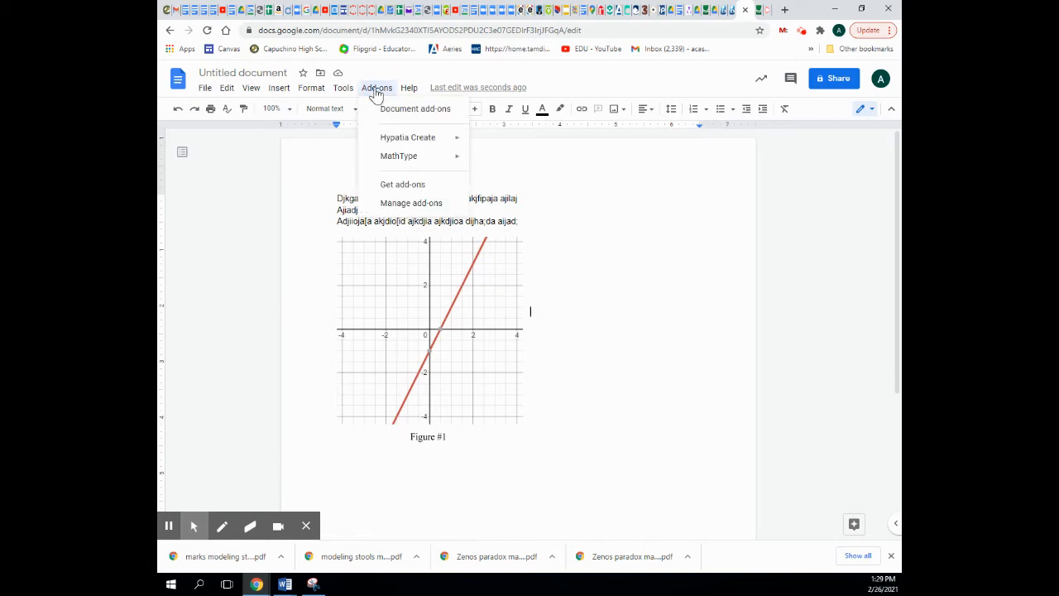
mouse_move(416, 145)
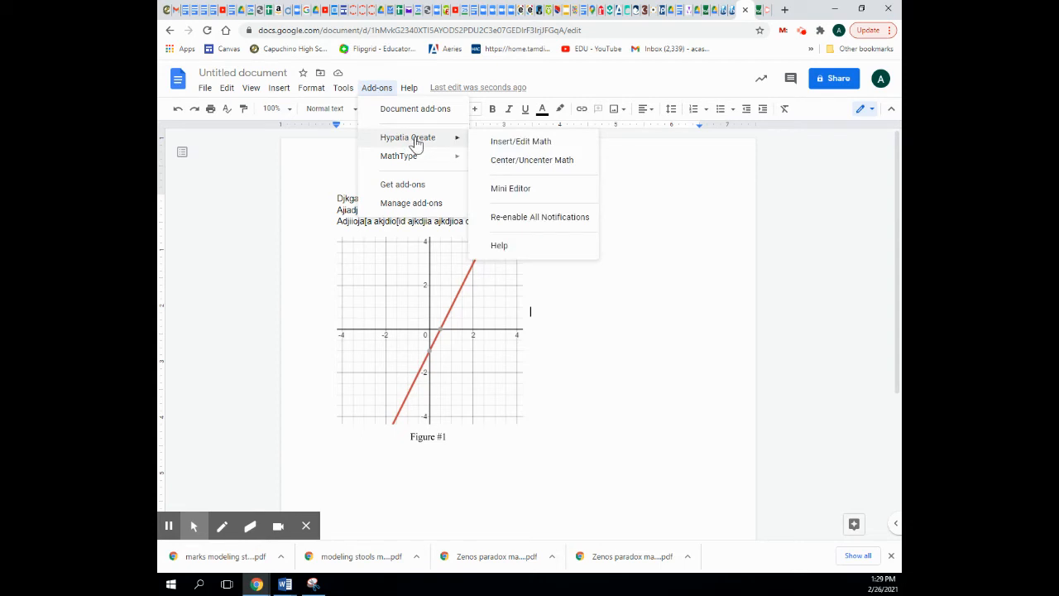
click(522, 141)
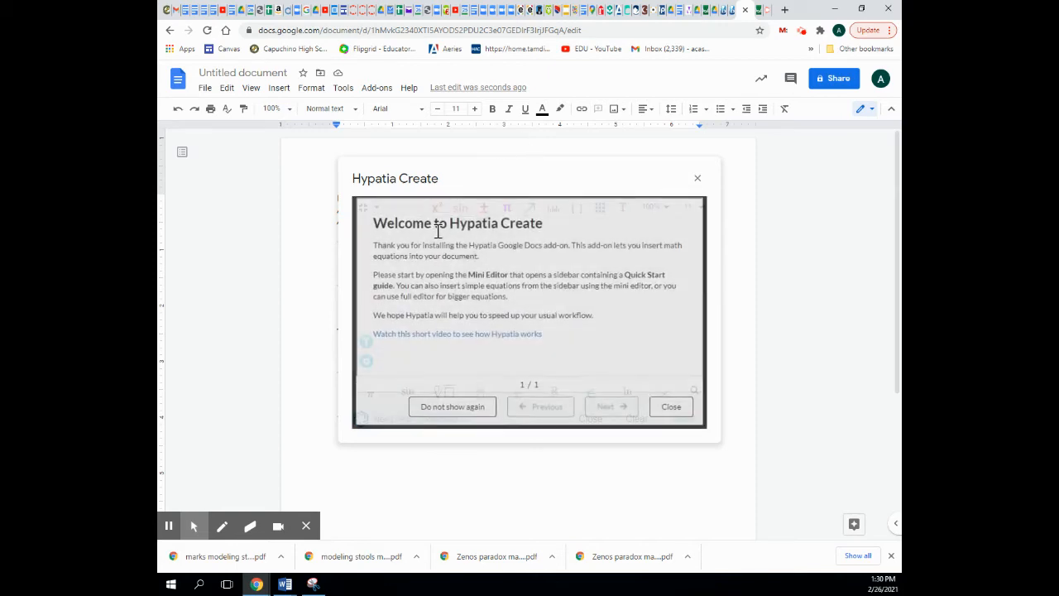
Step: Dismiss the Hypatia Create welcome window and open the MathType add-on's math equation editor instead
click(697, 180)
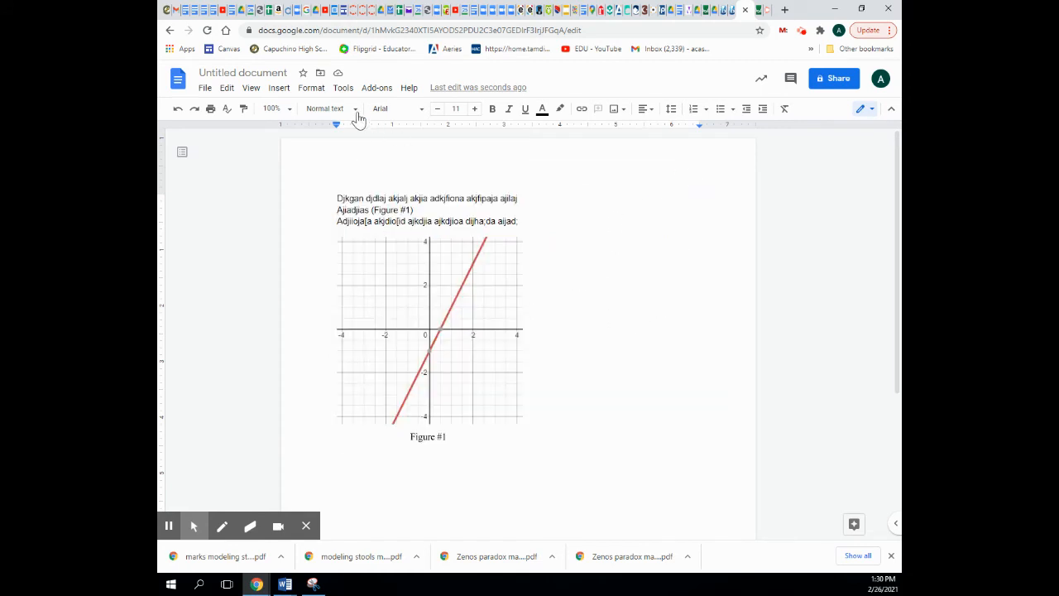
click(378, 88)
mouse_move(397, 161)
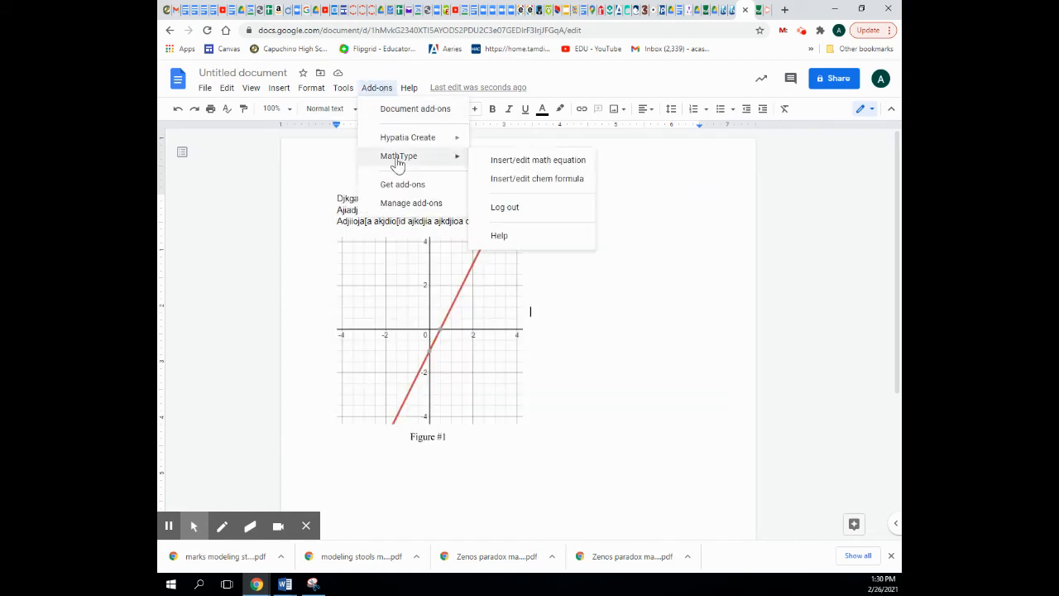
click(511, 161)
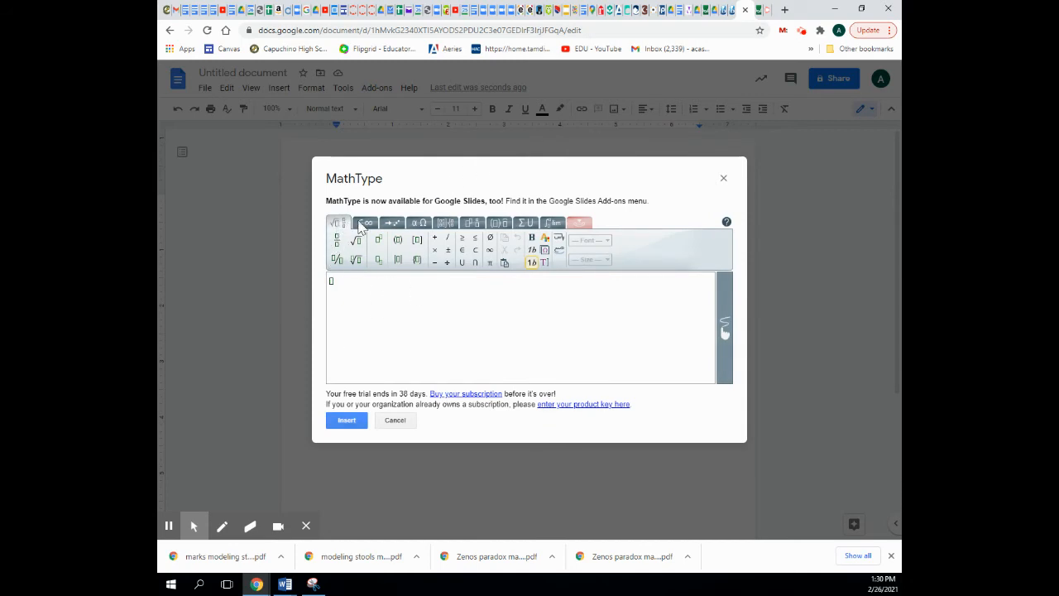
Step: Enter the equations y=2k+7x−7, y=18x−6 and z=12 on separate lines in MathType and insert them into the document
click(554, 224)
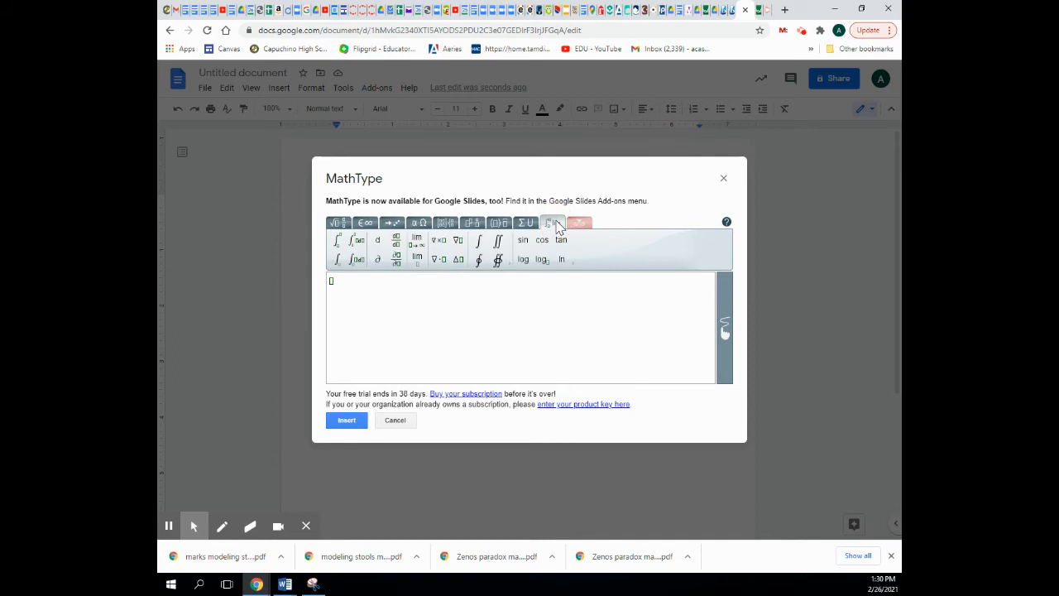
click(337, 222)
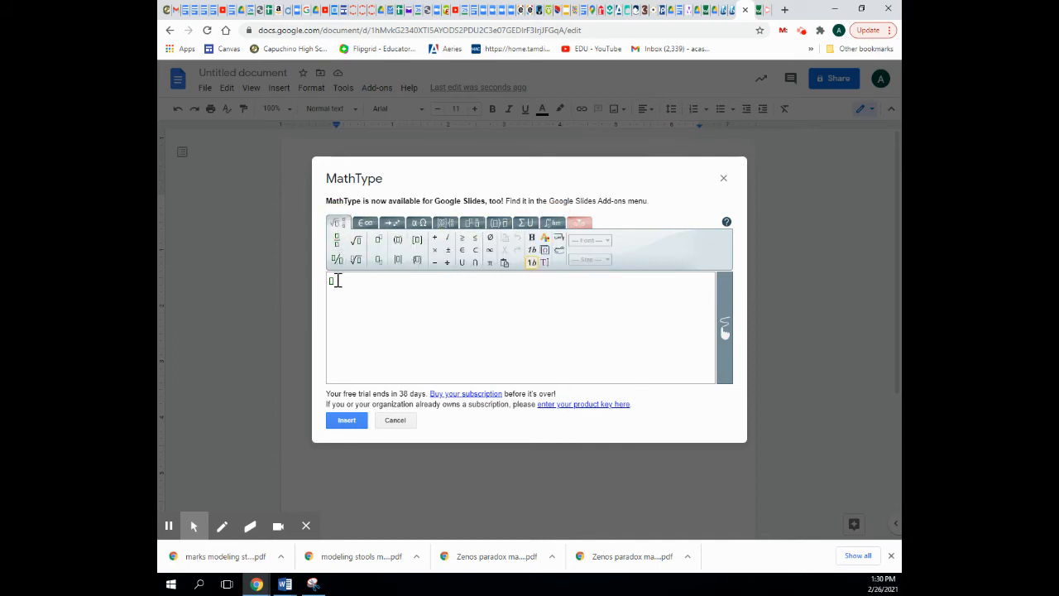
click(330, 283)
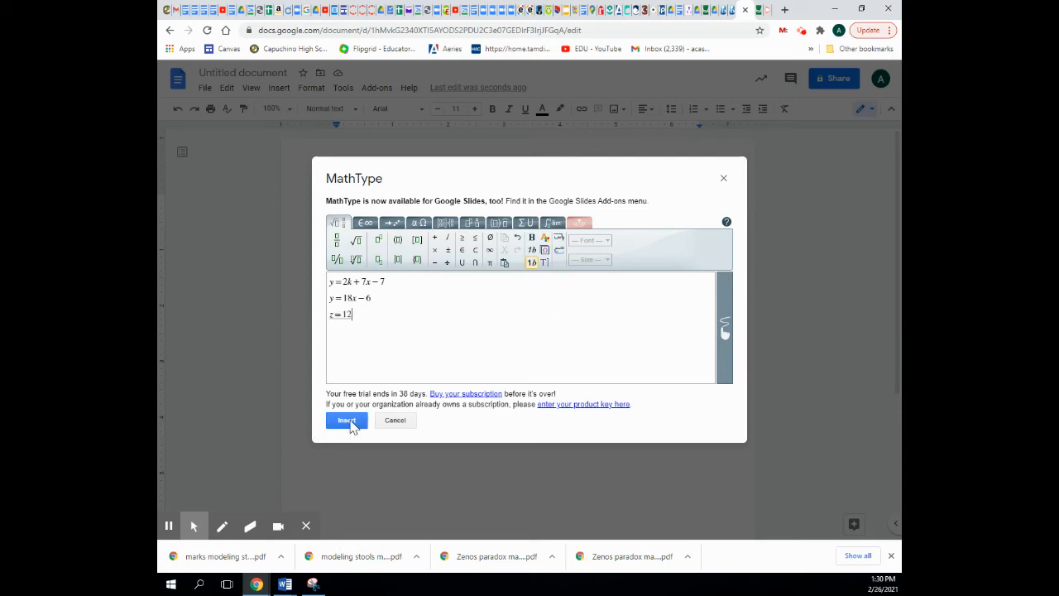
click(346, 421)
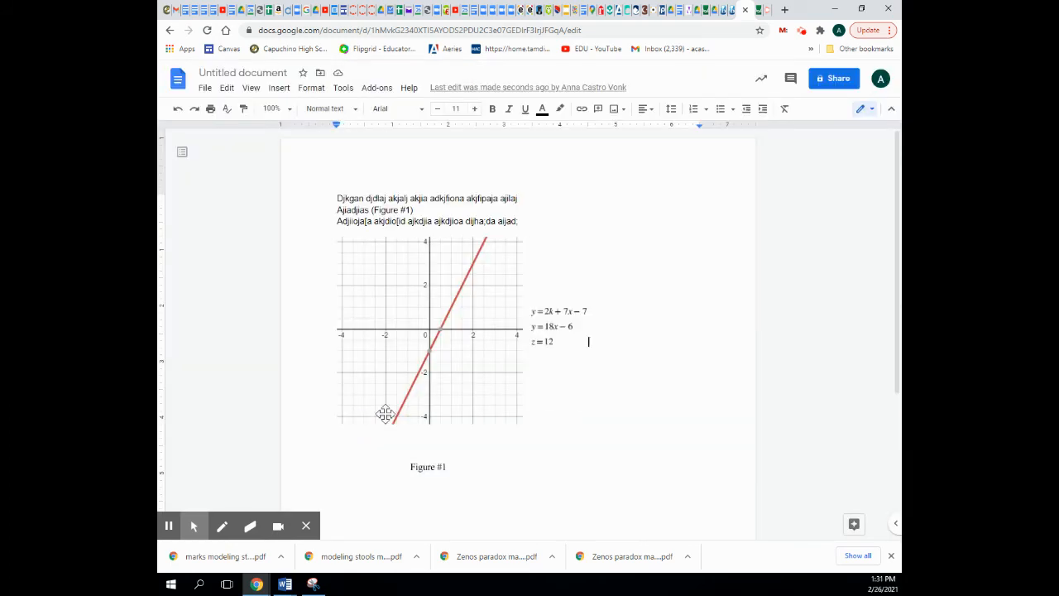
Step: Enlarge the inserted equation image slightly and try to shift it farther right of the graph while it is in line with the text
click(548, 328)
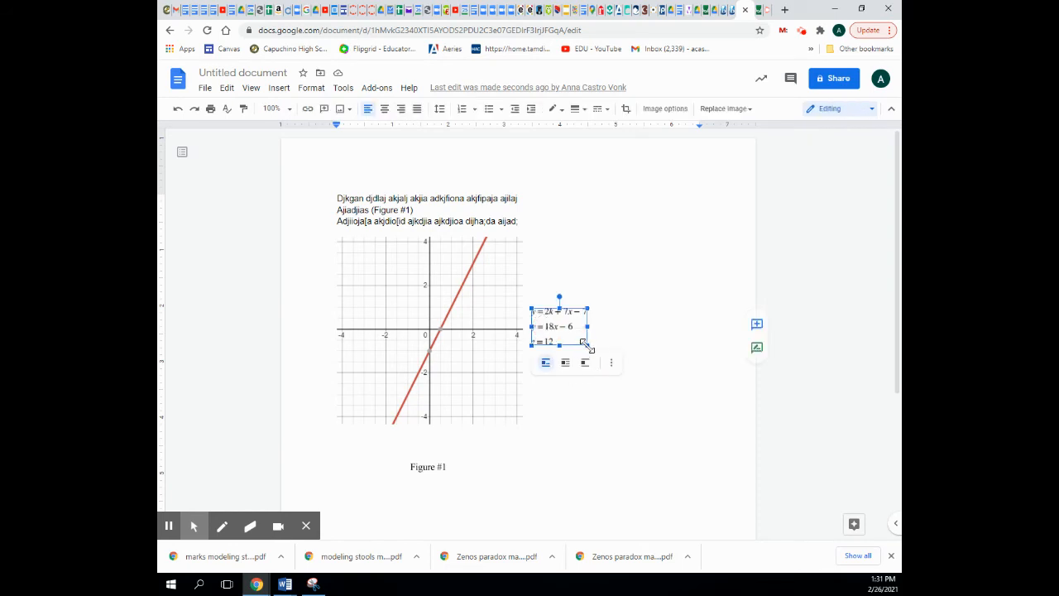
mouse_move(586, 345)
mouse_down()
mouse_move(602, 367)
mouse_move(641, 380)
mouse_move(563, 323)
mouse_move(593, 350)
mouse_up()
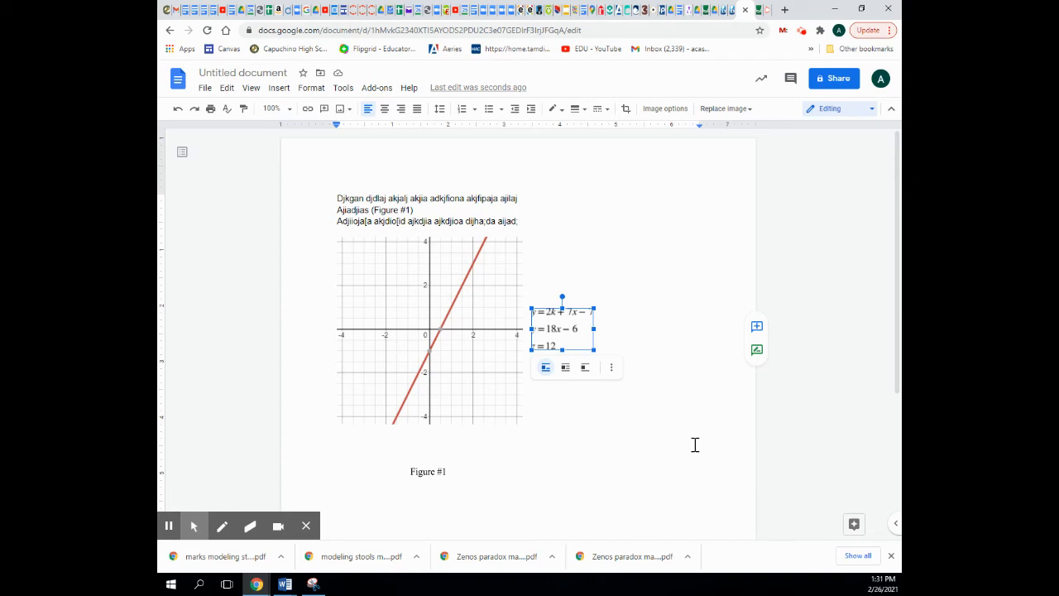
click(574, 296)
click(658, 297)
key(BackSpace)
click(651, 317)
drag(560, 321, 629, 320)
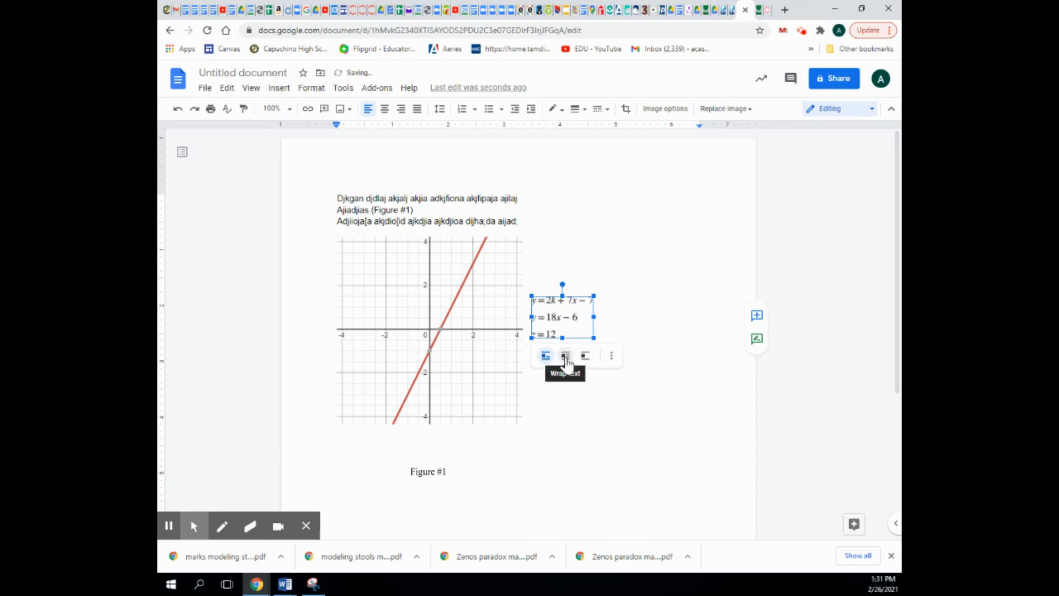
Step: Set the equation image to Wrap text, move it right of the graph's upper half with a clear gap, and deselect it
click(566, 358)
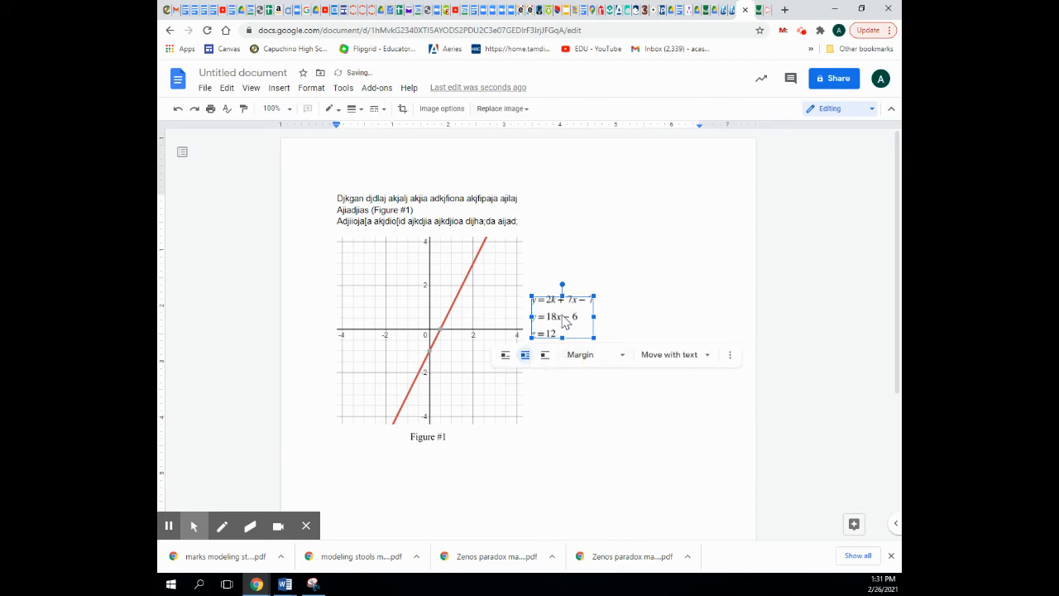
drag(577, 325, 582, 286)
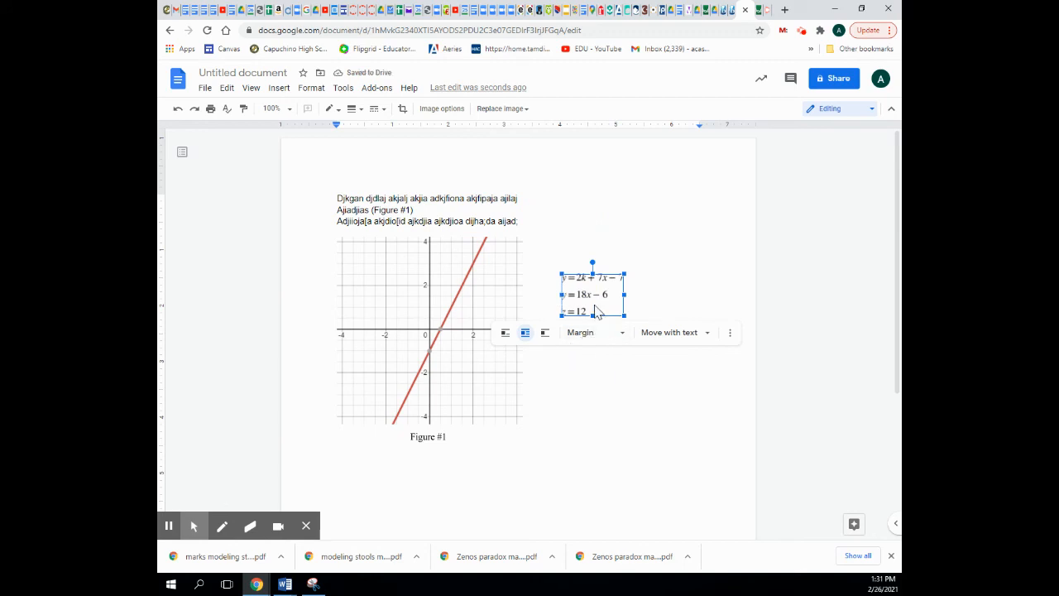
click(588, 299)
drag(588, 302, 584, 275)
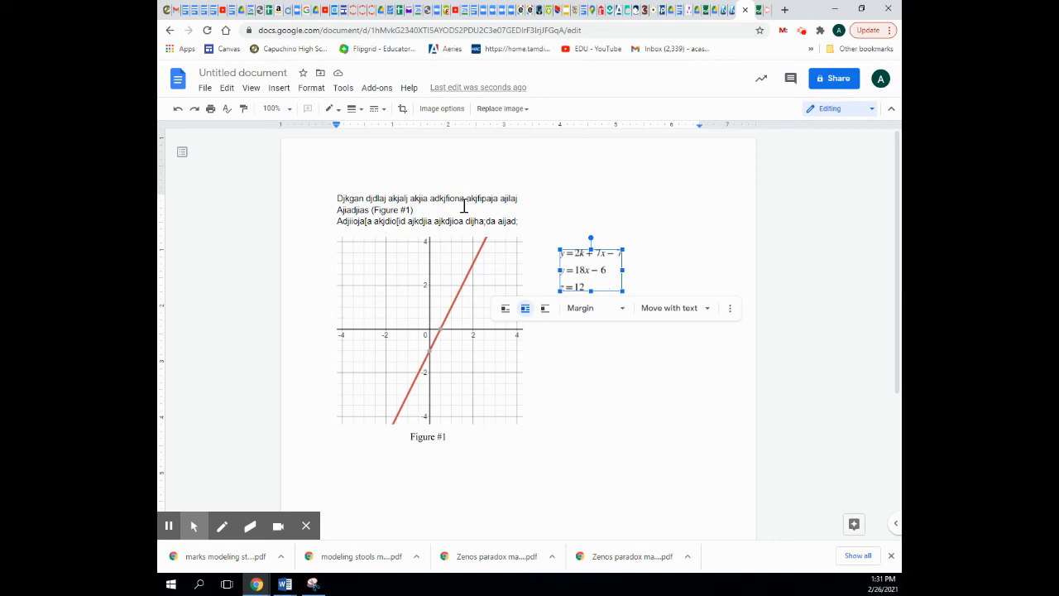
drag(587, 273, 603, 288)
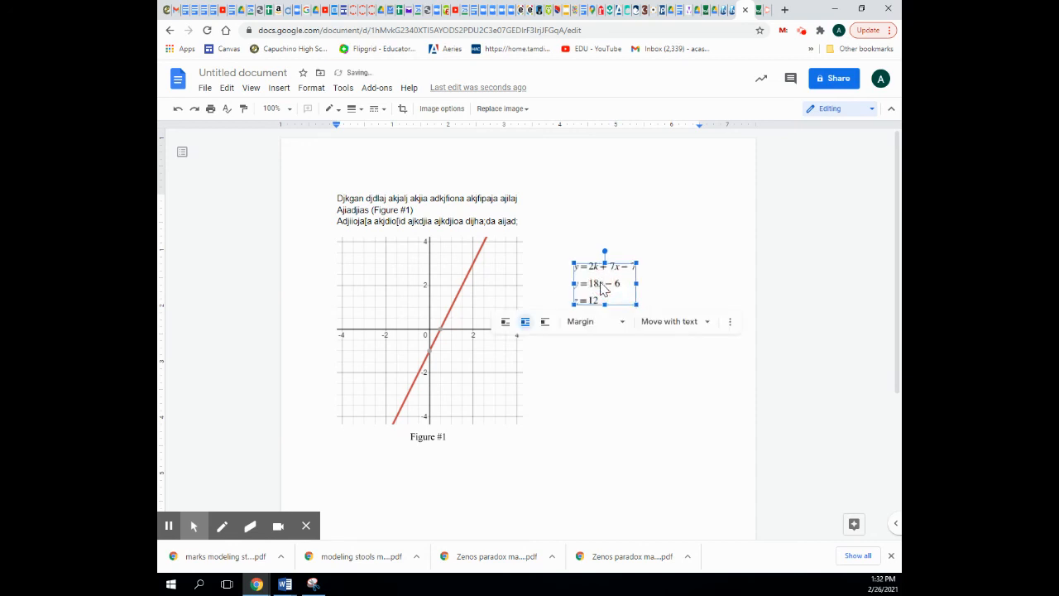
click(642, 377)
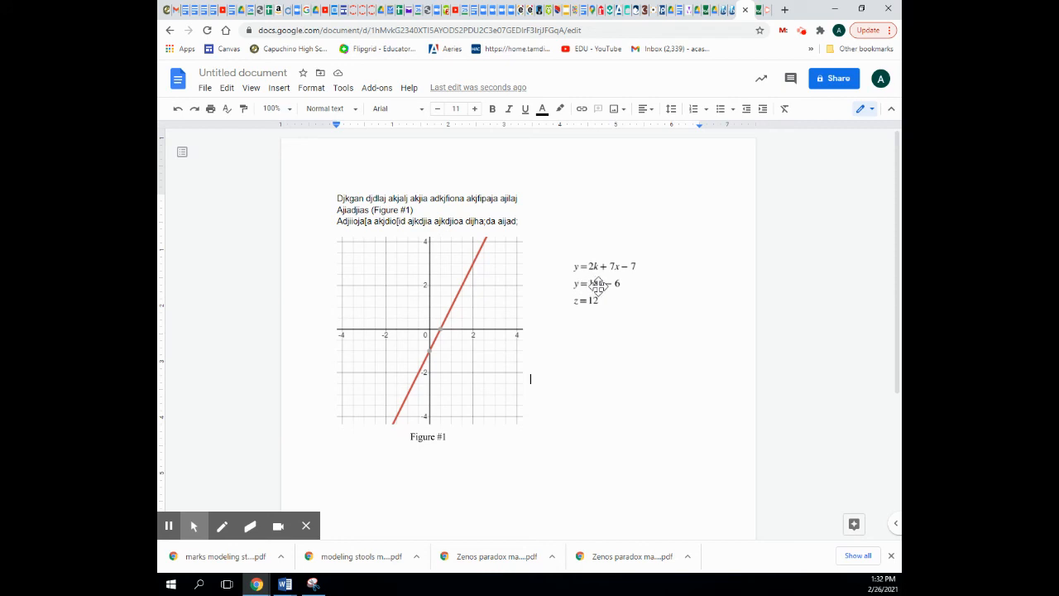
Step: Open a new drawing, look through its shape categories such as Callouts and Arrows, and close it without adding anything
click(281, 89)
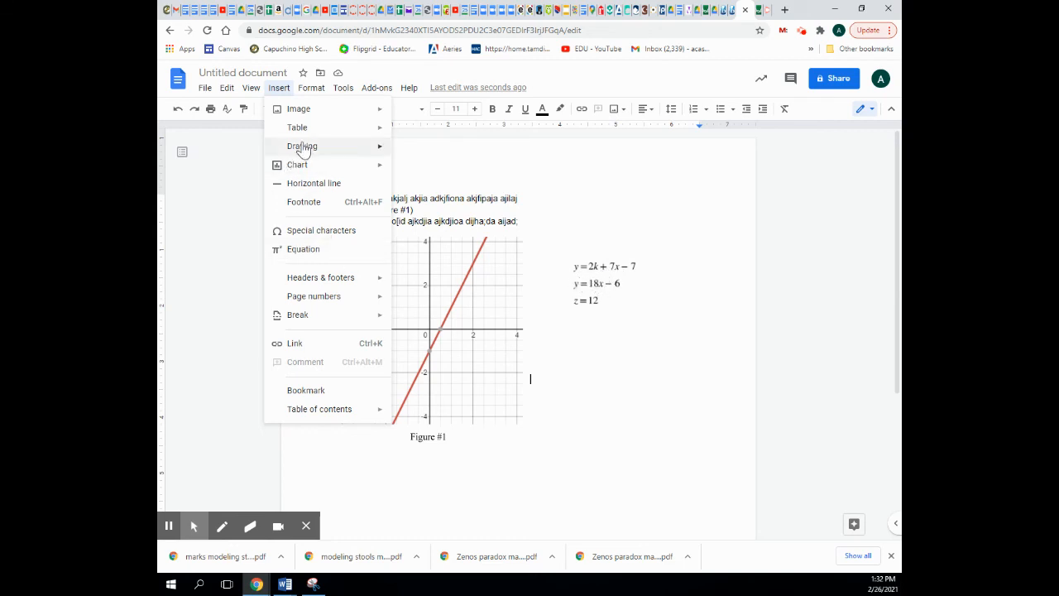
mouse_move(306, 154)
click(418, 150)
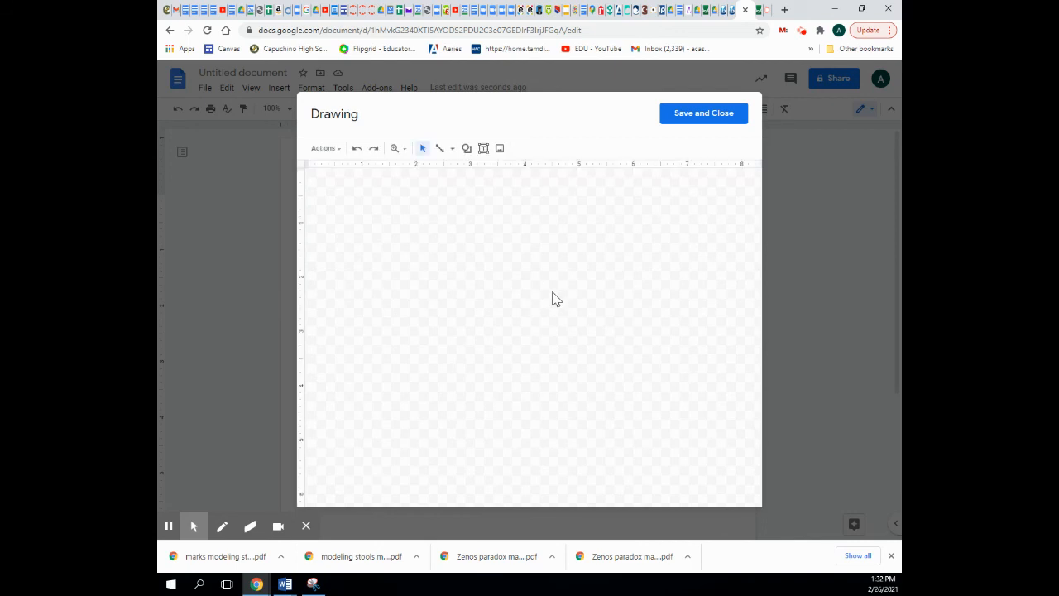
click(466, 148)
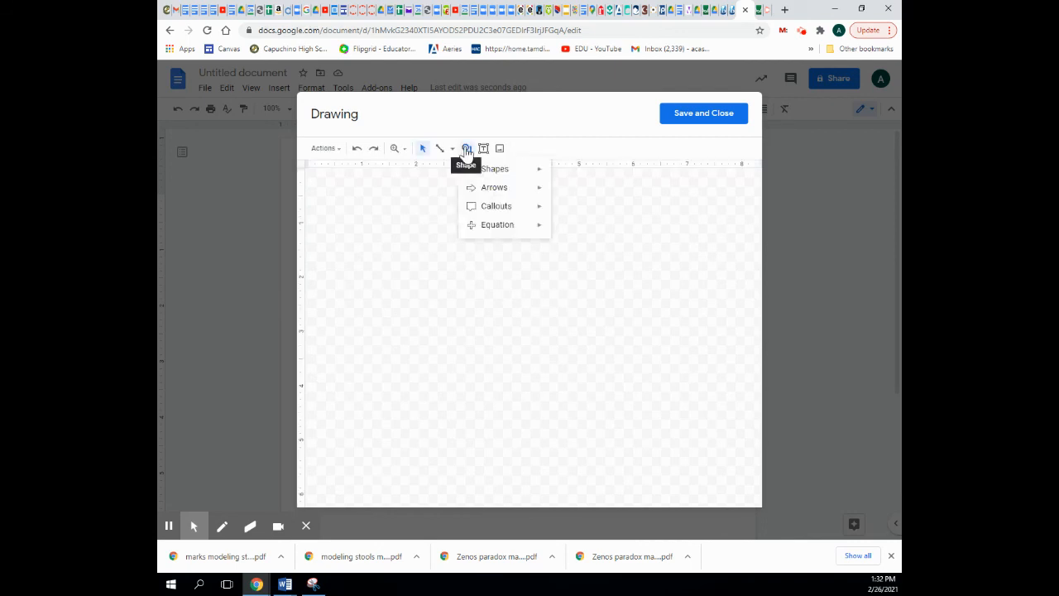
mouse_move(504, 211)
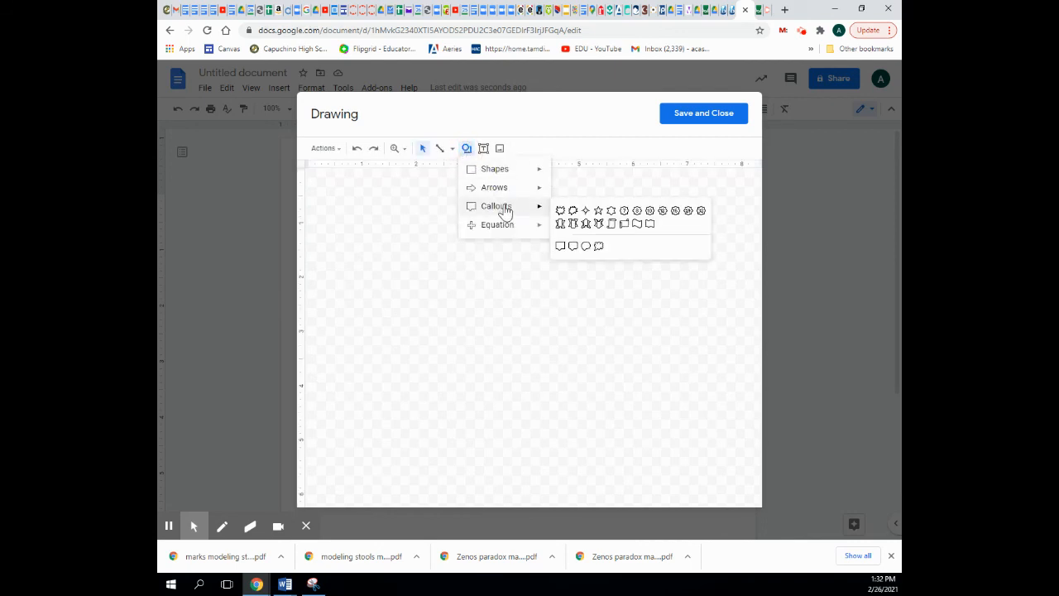
mouse_move(500, 193)
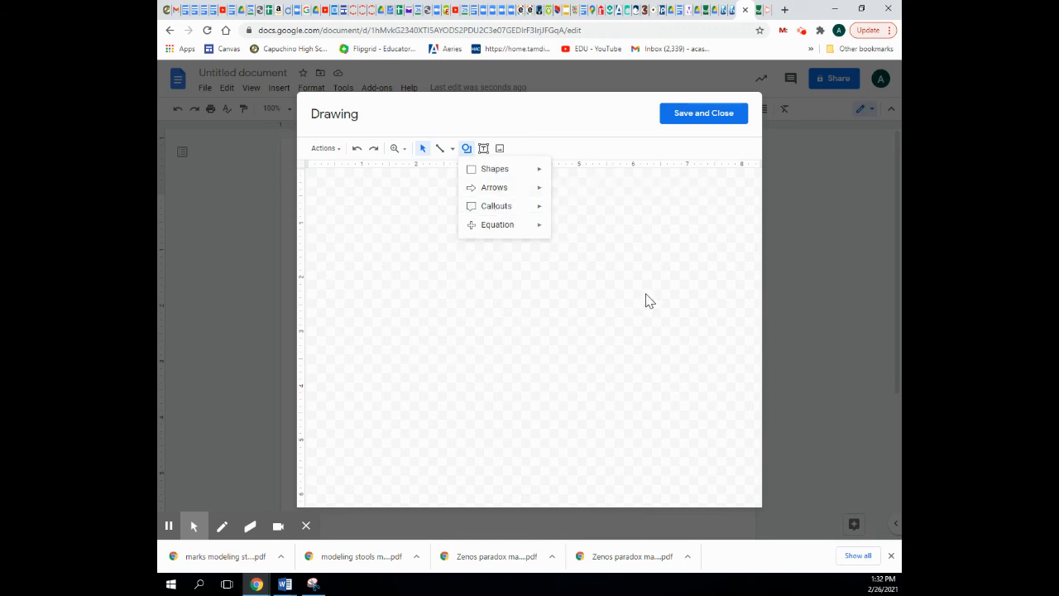
click(695, 115)
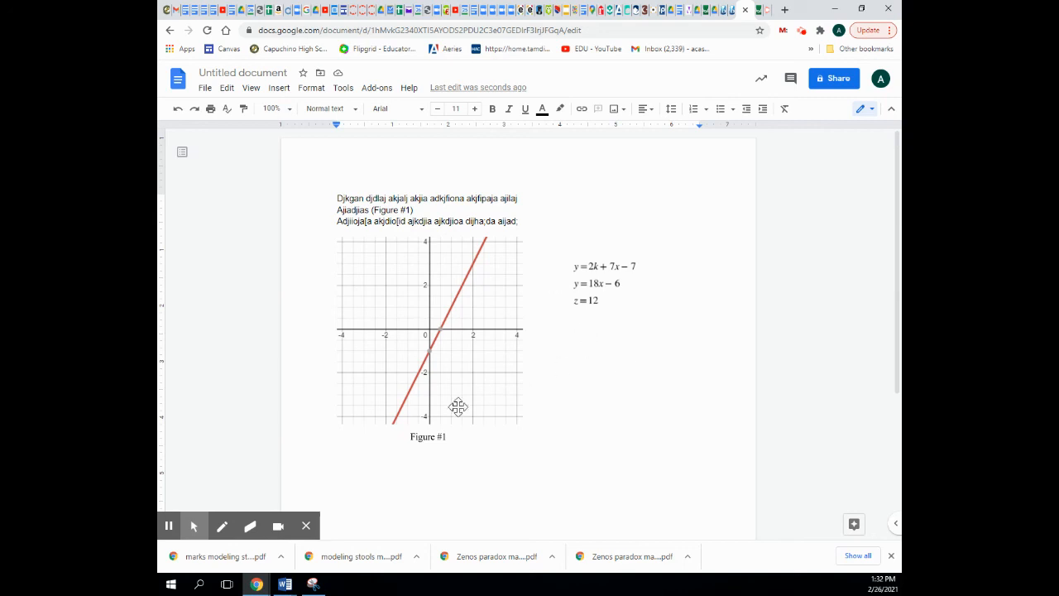
Step: Move the "Figure #1" caption slightly down and to the left beneath the graph
click(437, 445)
mouse_move(459, 437)
mouse_down()
mouse_move(589, 435)
mouse_move(407, 444)
mouse_move(445, 446)
mouse_up()
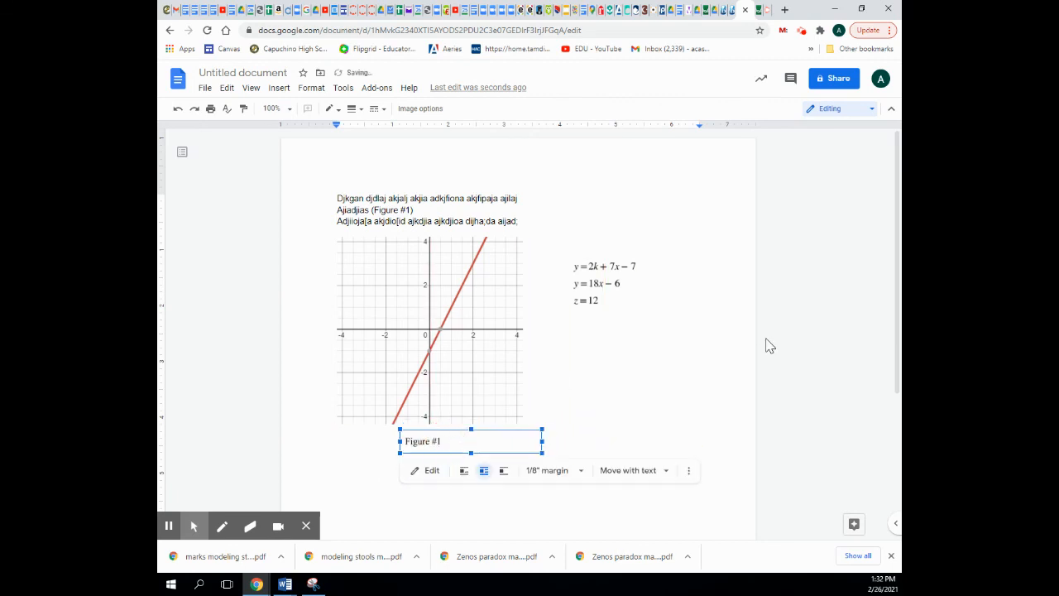